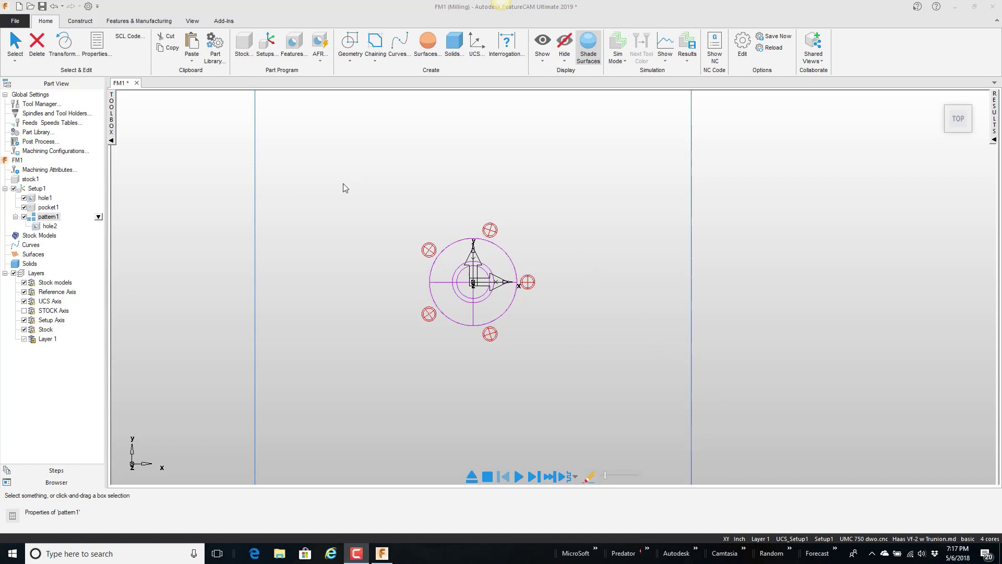
Step: Switch the canvas to an isometric view and zoom in around the stock block
right_click(336, 210)
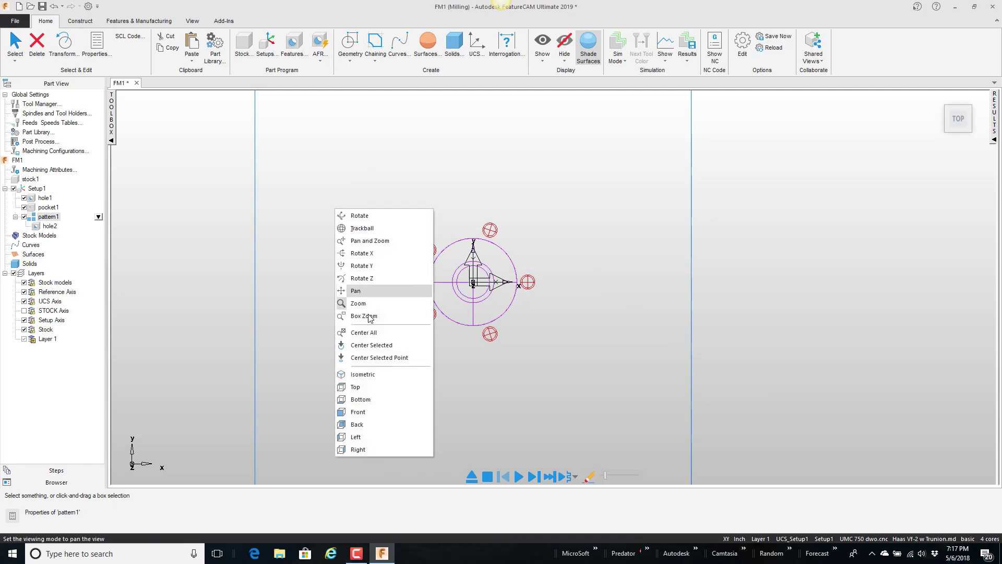
left_click(372, 373)
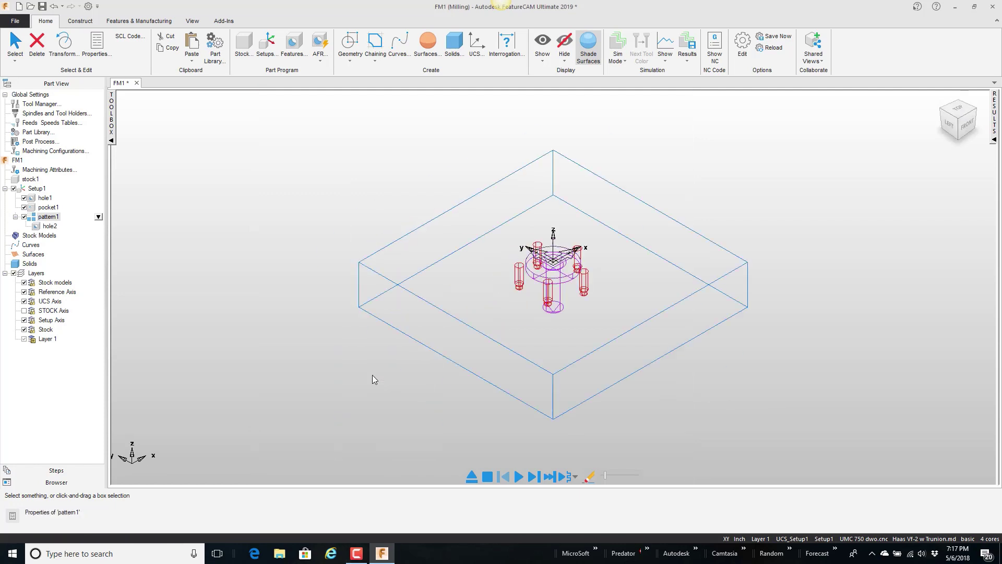
scroll(595, 273, "up", 2)
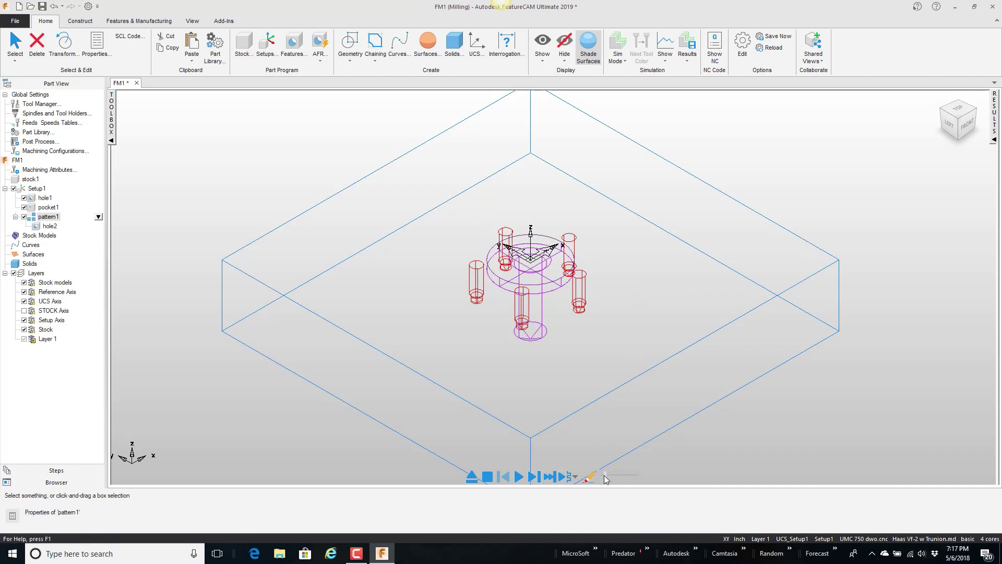
left_click(563, 477)
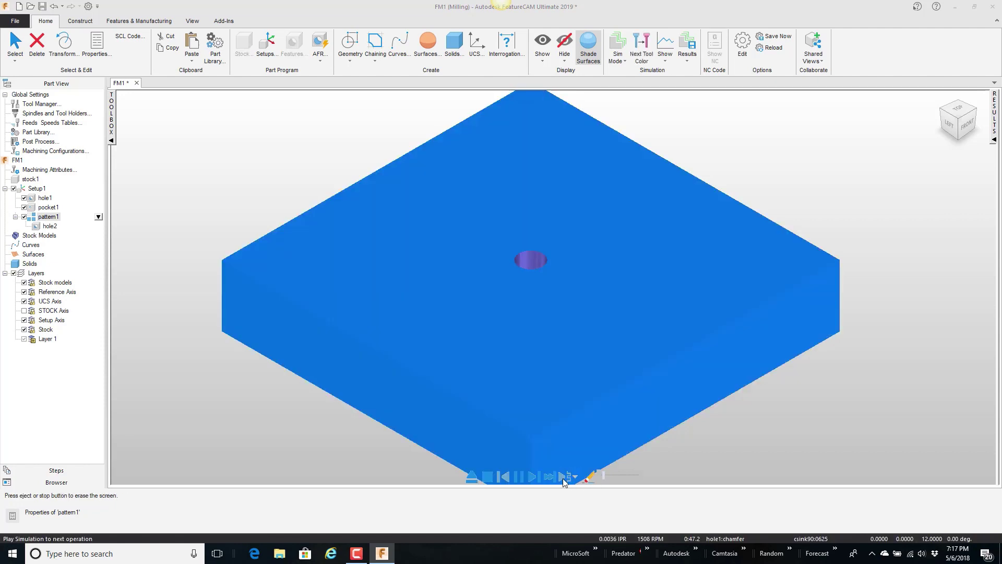
left_click(563, 477)
left_click(564, 477)
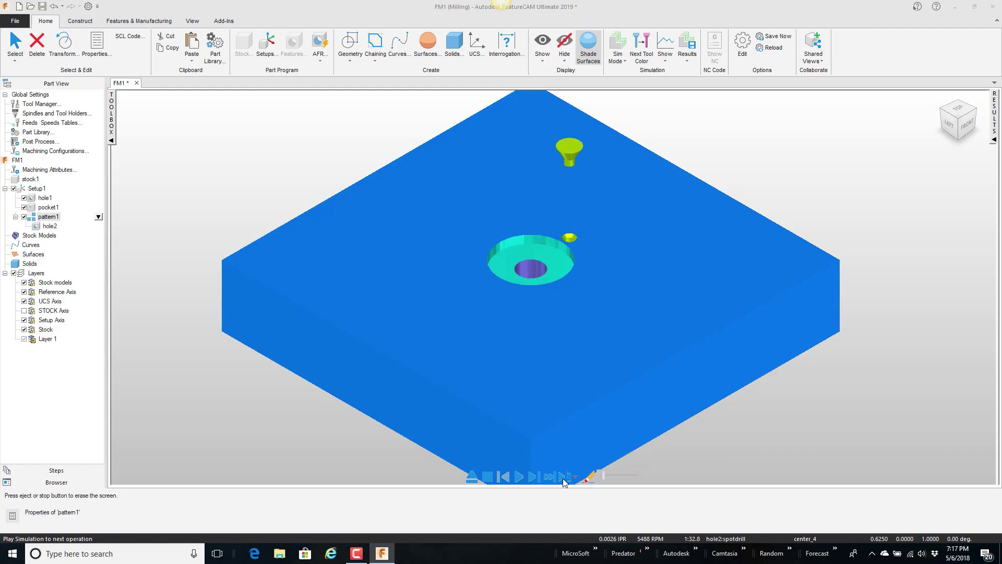
left_click(564, 477)
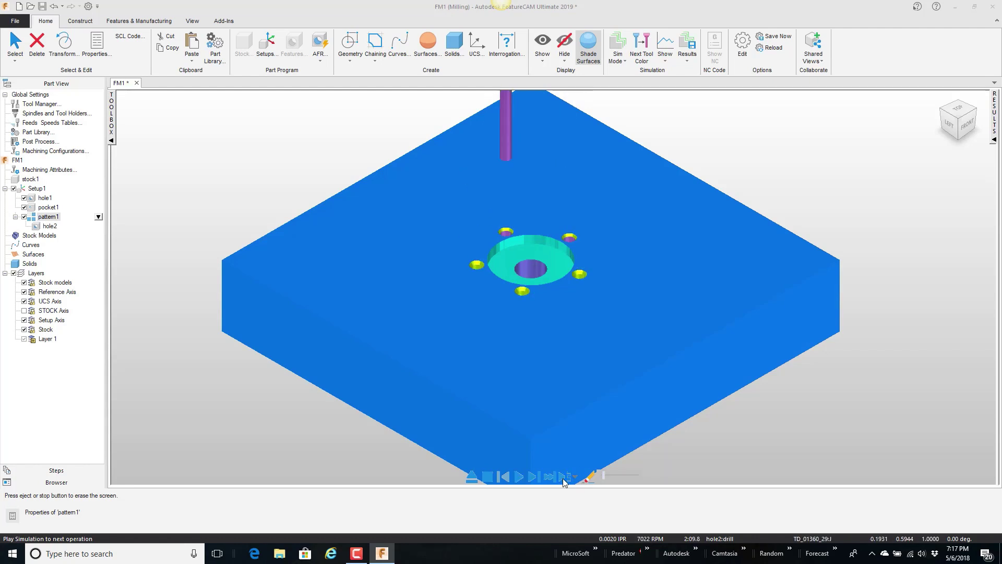
left_click(563, 477)
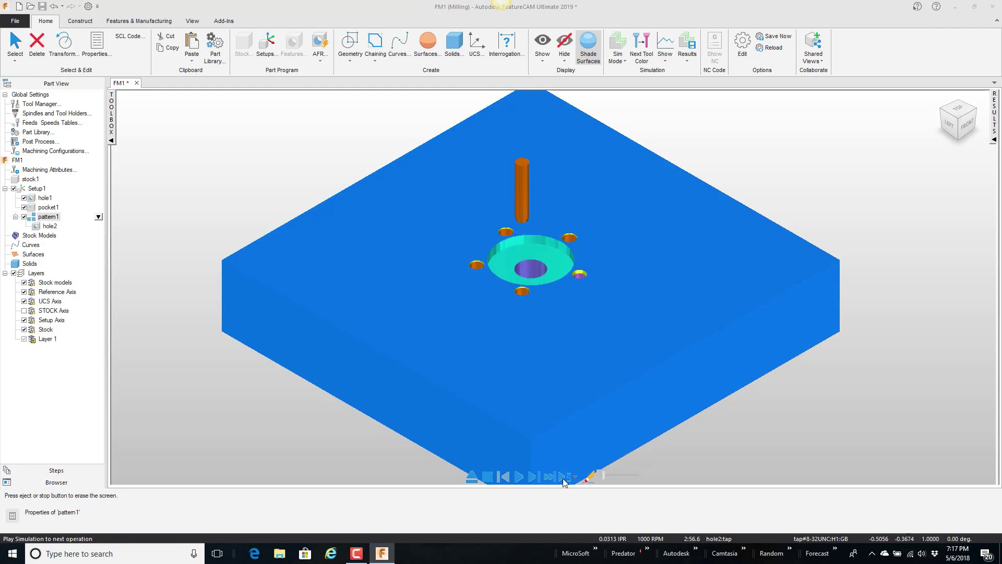
left_click(488, 477)
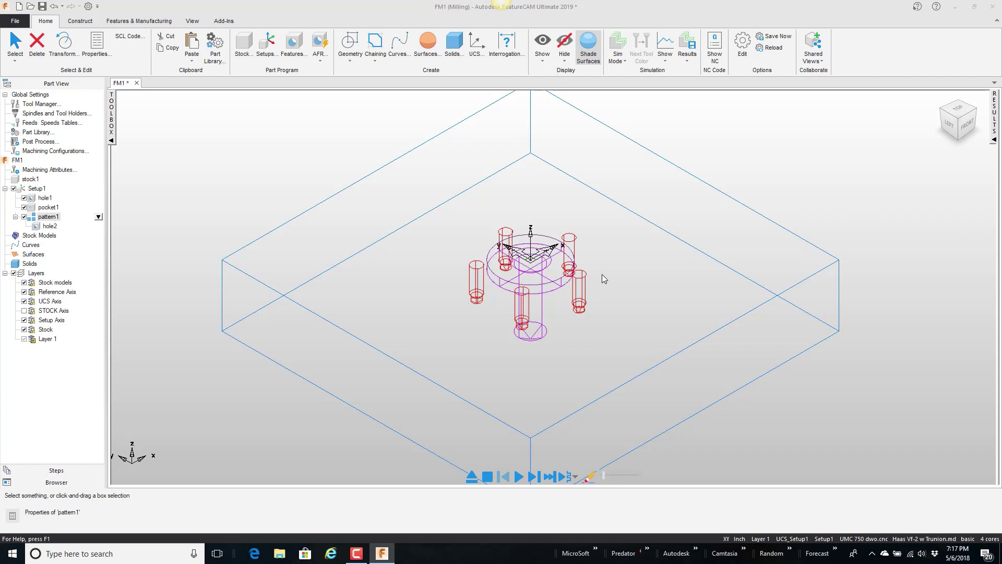
Step: Switch to the Top view and zoom in on hole1, pocket1 and the hole2 ring
right_click(351, 150)
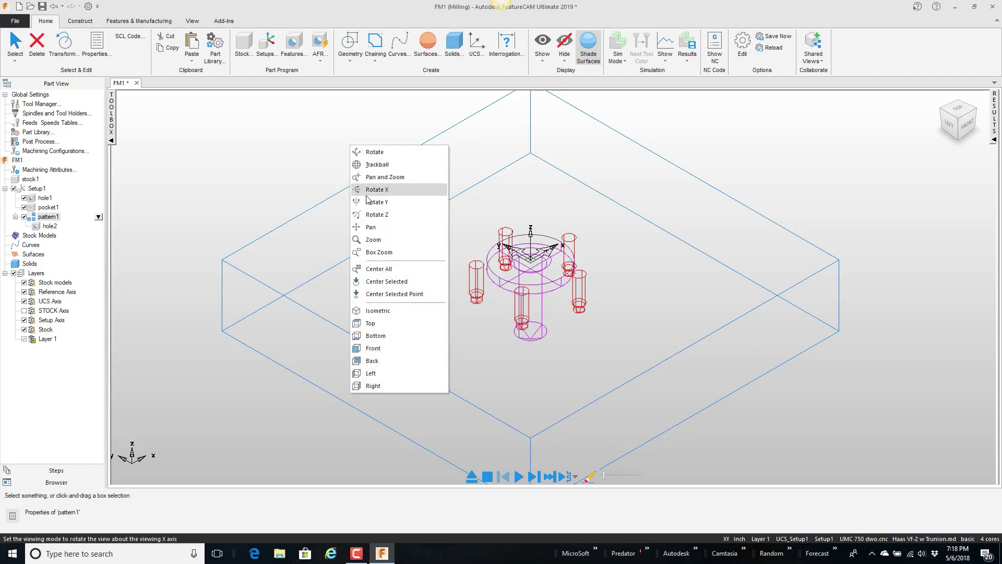
left_click(380, 324)
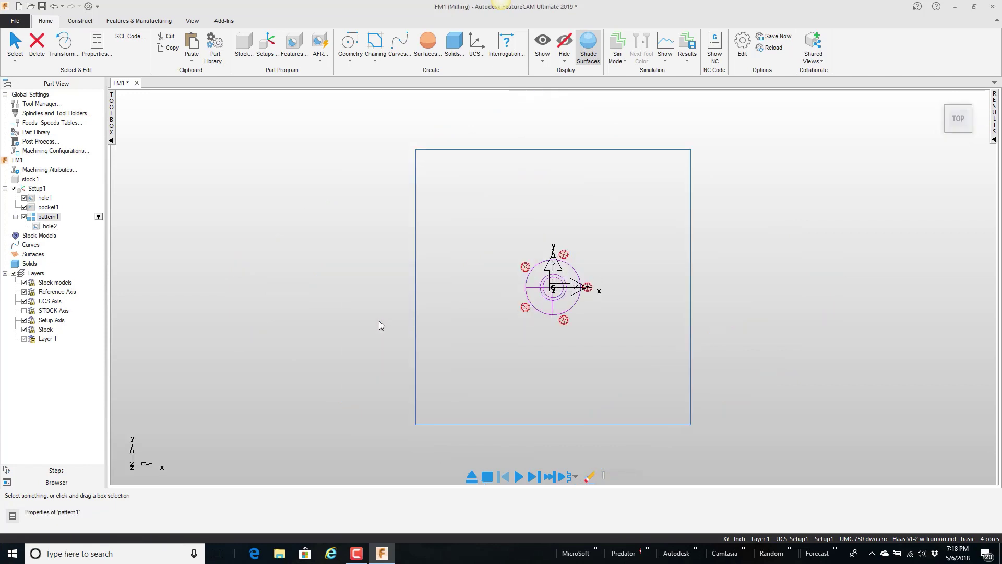
scroll(603, 295, "up", 3)
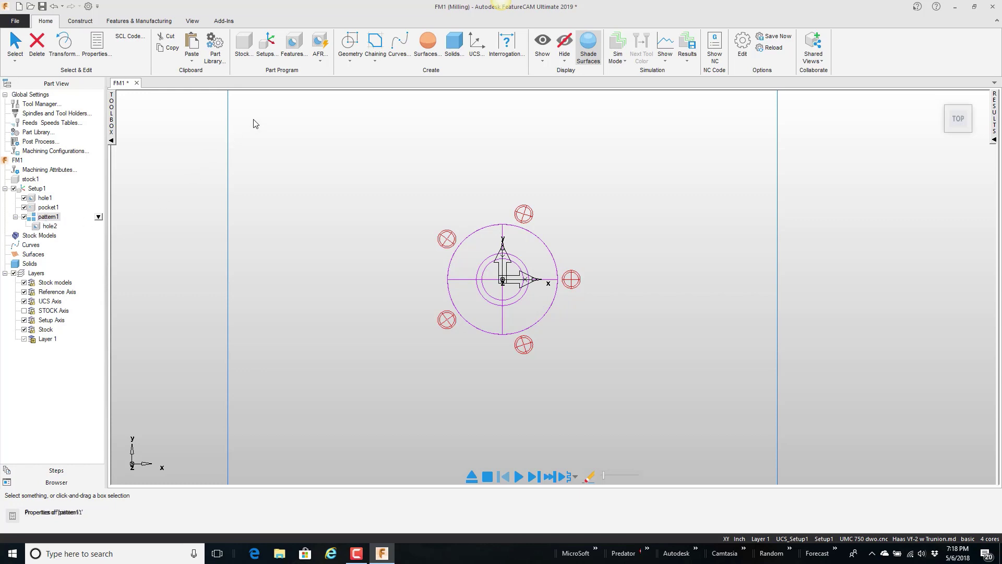
Step: Start a new feature group and add hole1 and pocket1 as its members
left_click(290, 58)
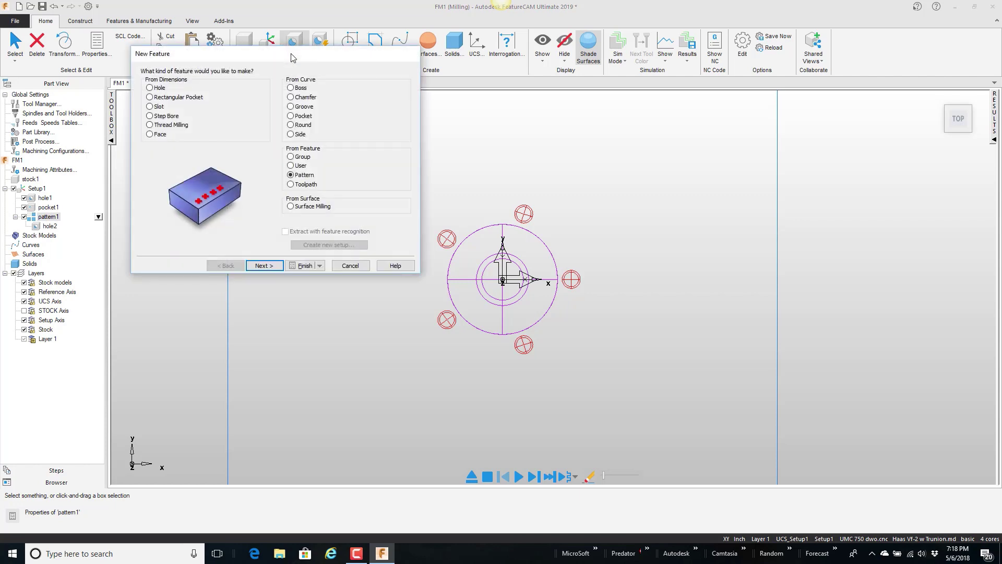
left_click(290, 156)
left_click(264, 267)
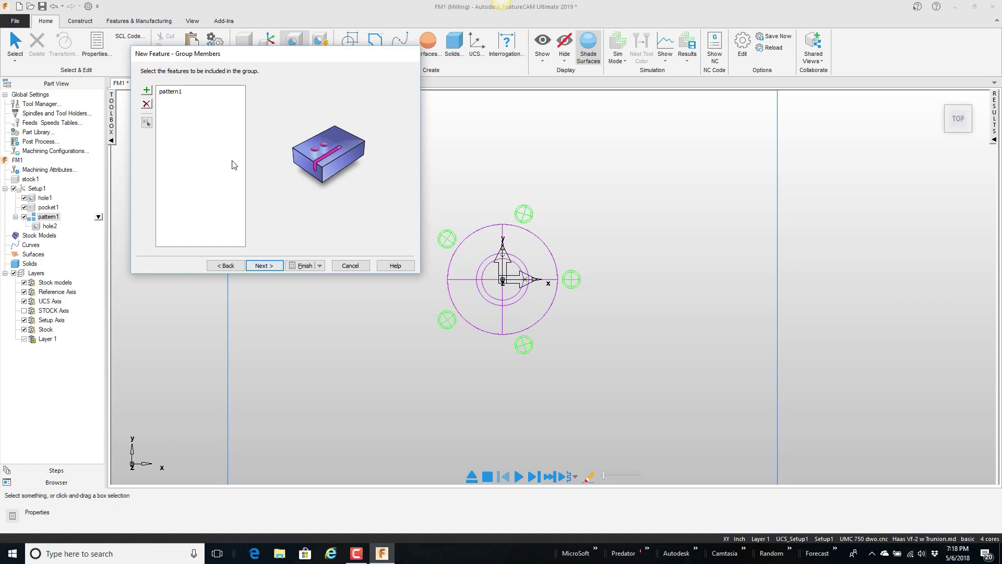
left_click(45, 198)
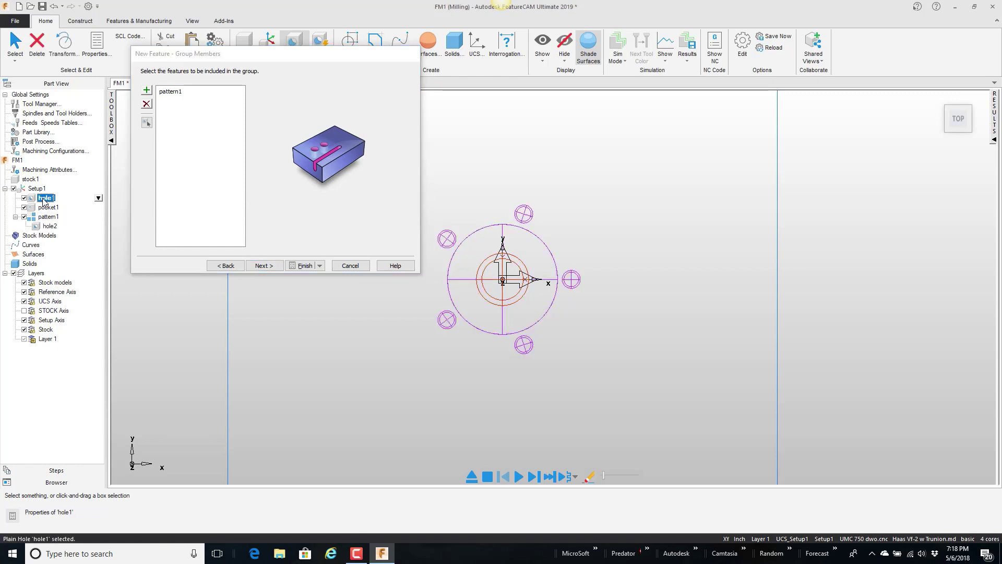
left_click(44, 208, "ctrl")
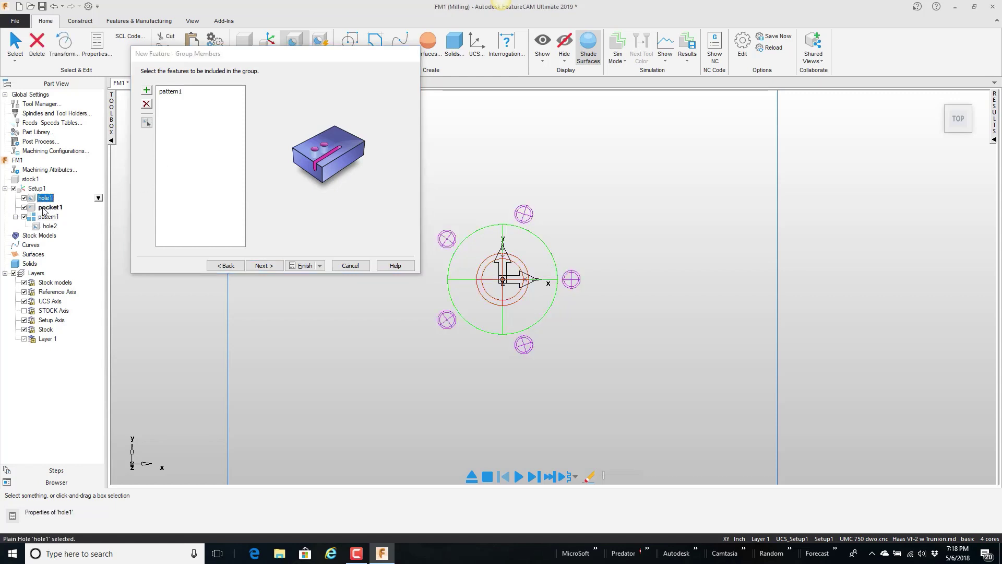
left_click(147, 89)
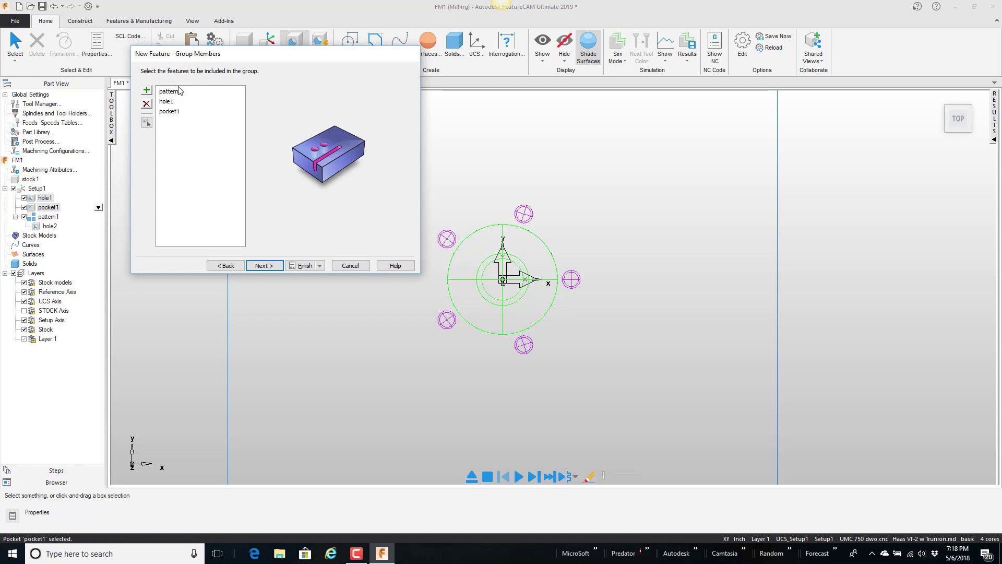
Step: Order the group to manufacture hole1, pocket1, then pattern1 last
left_click(265, 265)
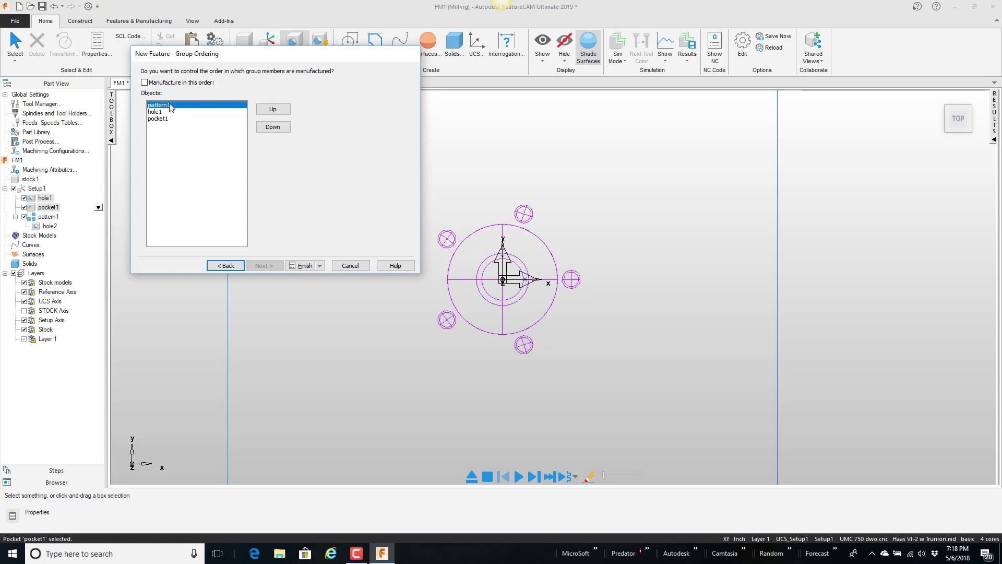
left_click(271, 128)
left_click(271, 127)
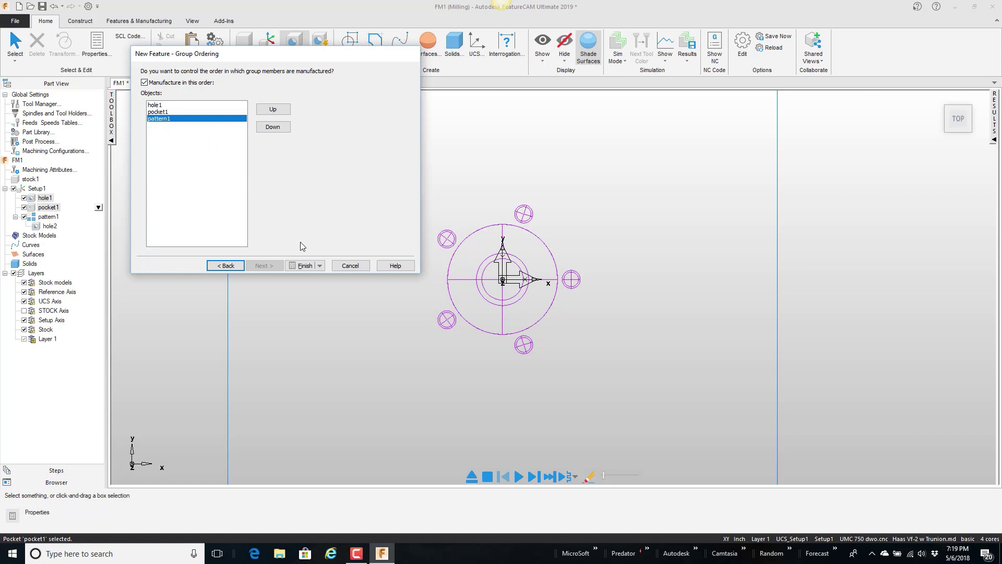
Step: Finish creating group1, accept its properties and collapse it in the part tree
left_click(306, 266)
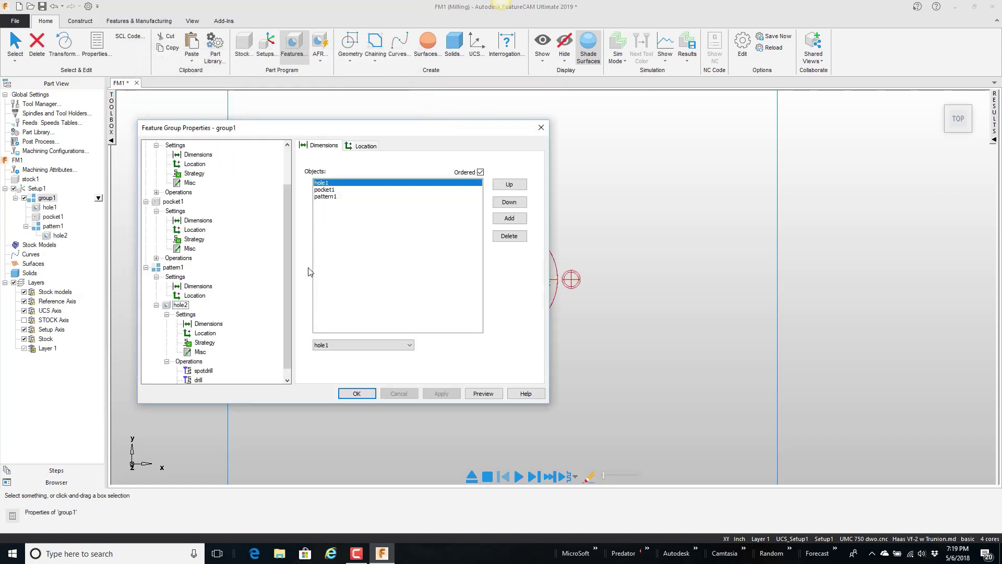
left_click(357, 394)
left_click(46, 198)
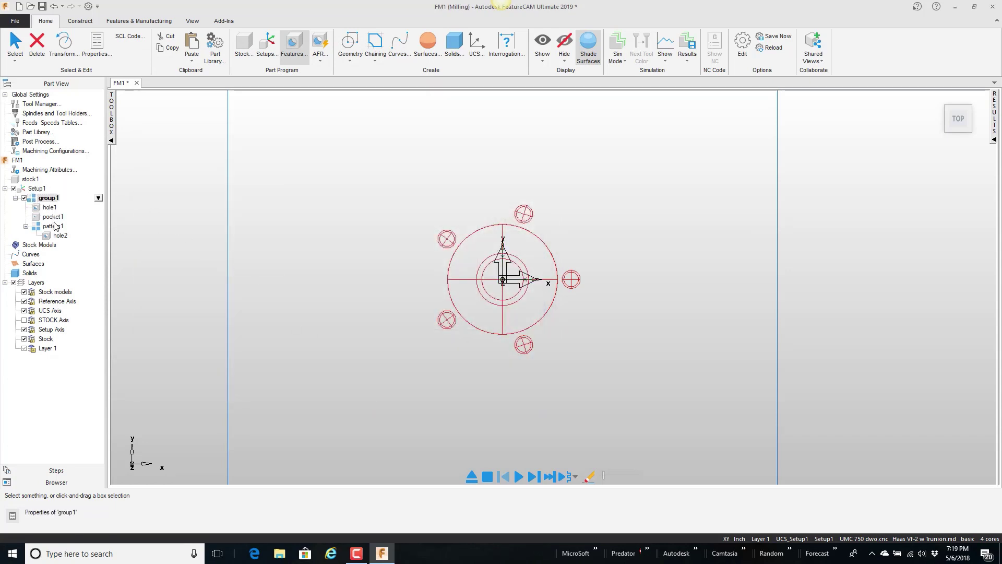
left_click(15, 199)
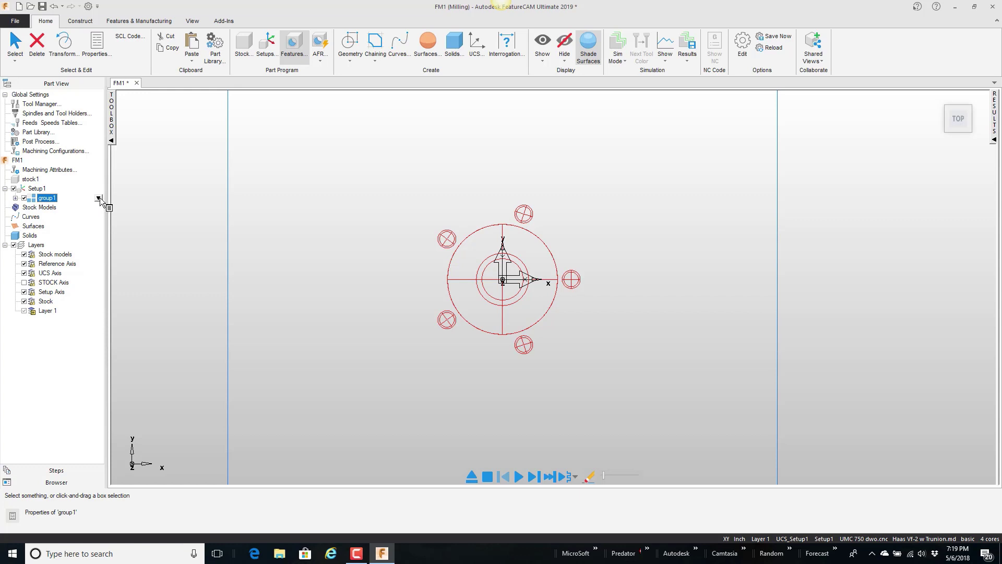
Step: Rename group1 to 'Special Socket'
left_click(98, 198)
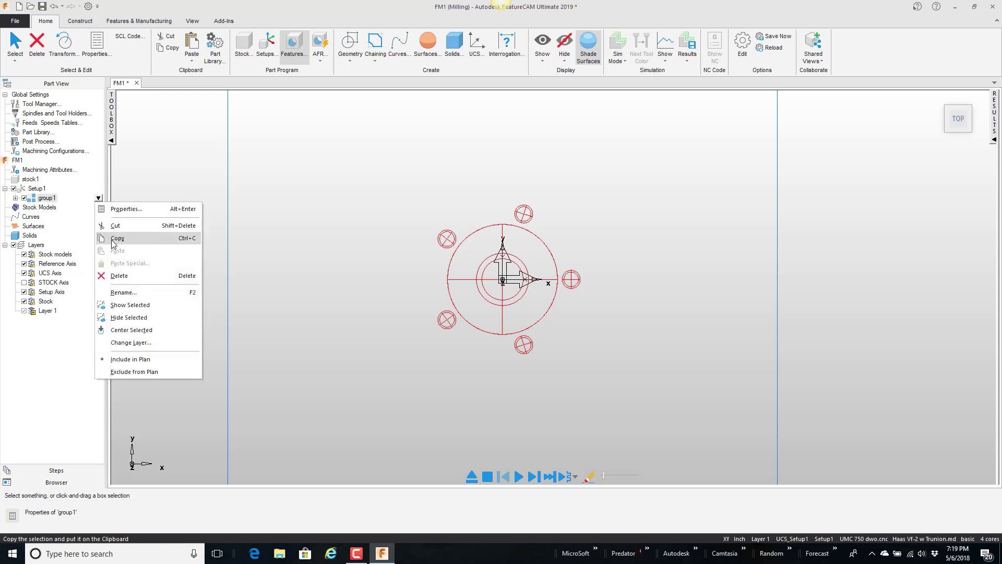
left_click(128, 292)
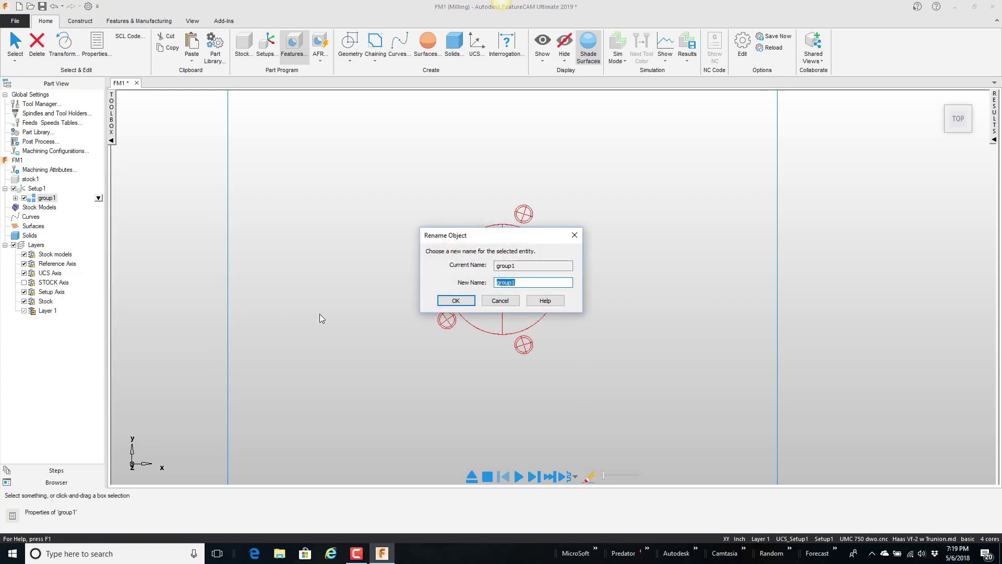
type("Sp")
type("ecial Socket")
left_click(461, 300)
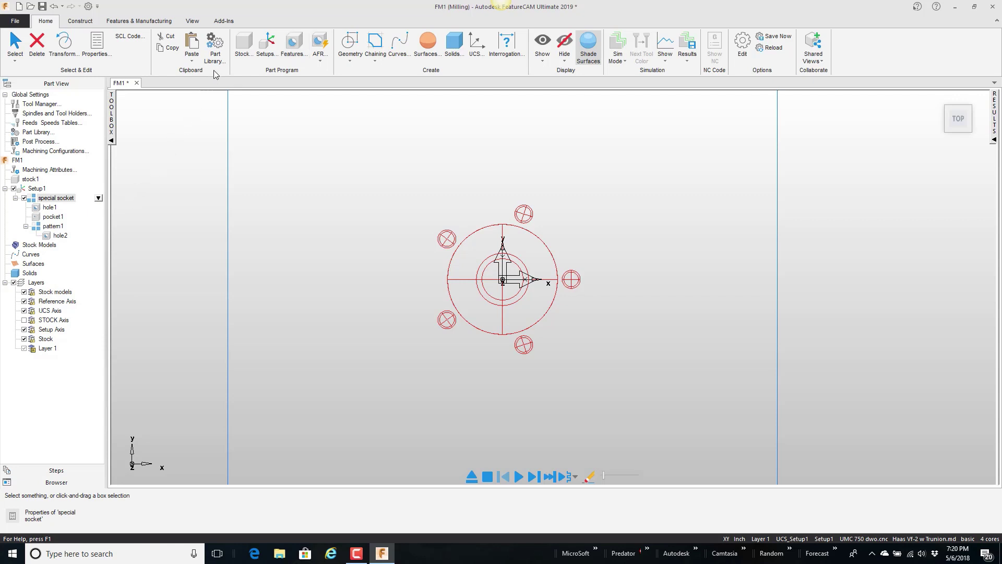
Step: In the Part Library, rename Folder1 to 'Sockets'
left_click(215, 52)
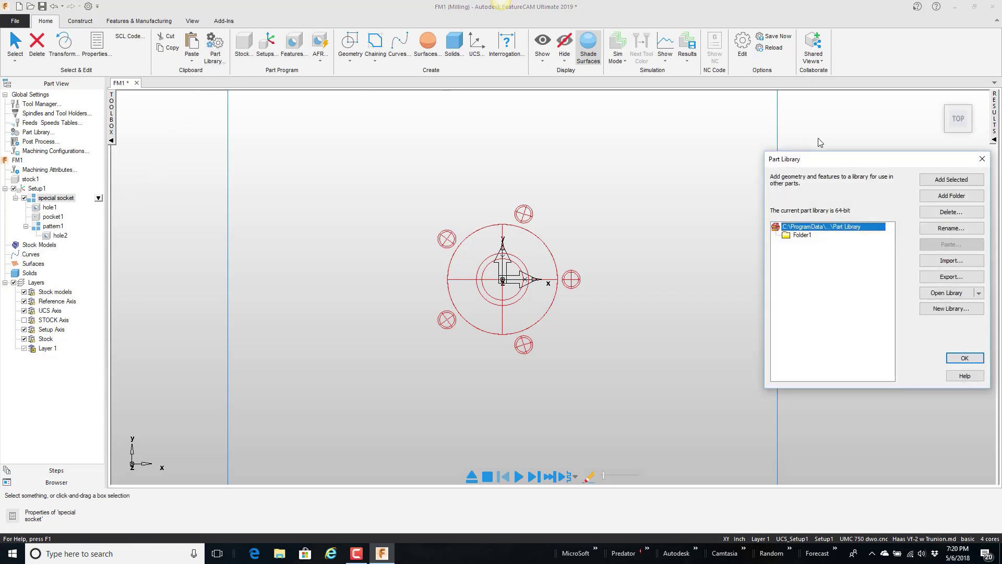
left_click_drag(828, 160, 195, 120)
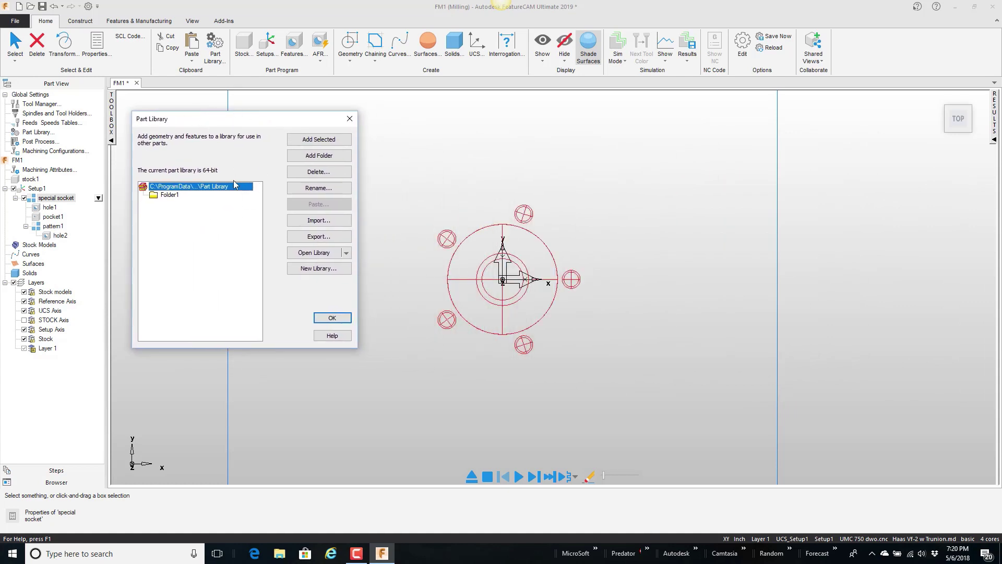
left_click(172, 195)
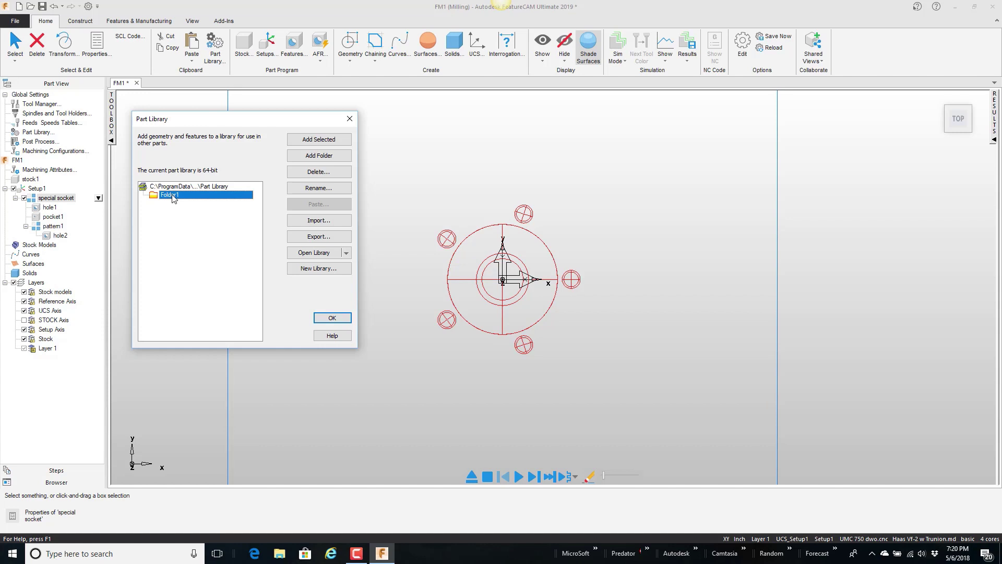
left_click(317, 189)
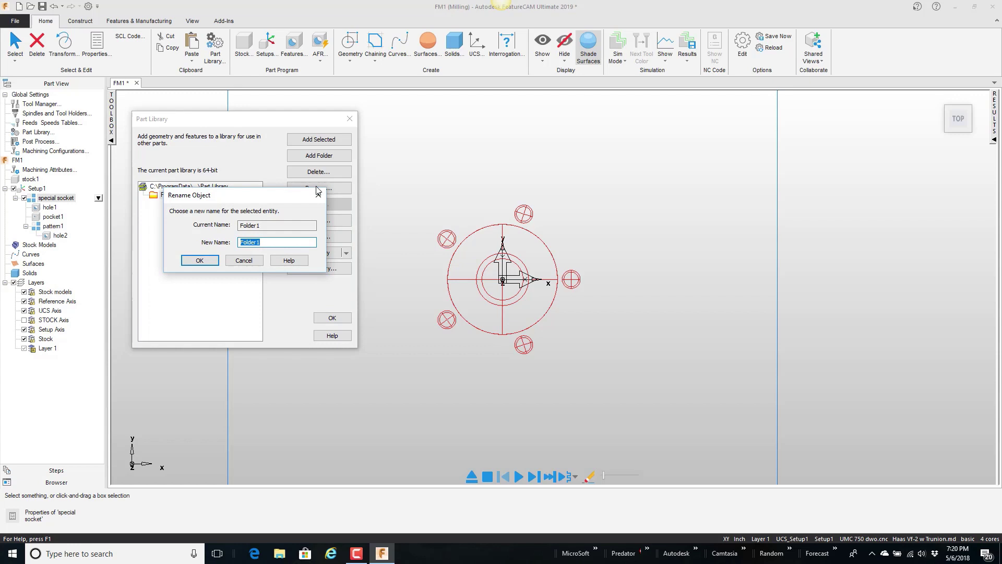
type("Sockets")
left_click(194, 262)
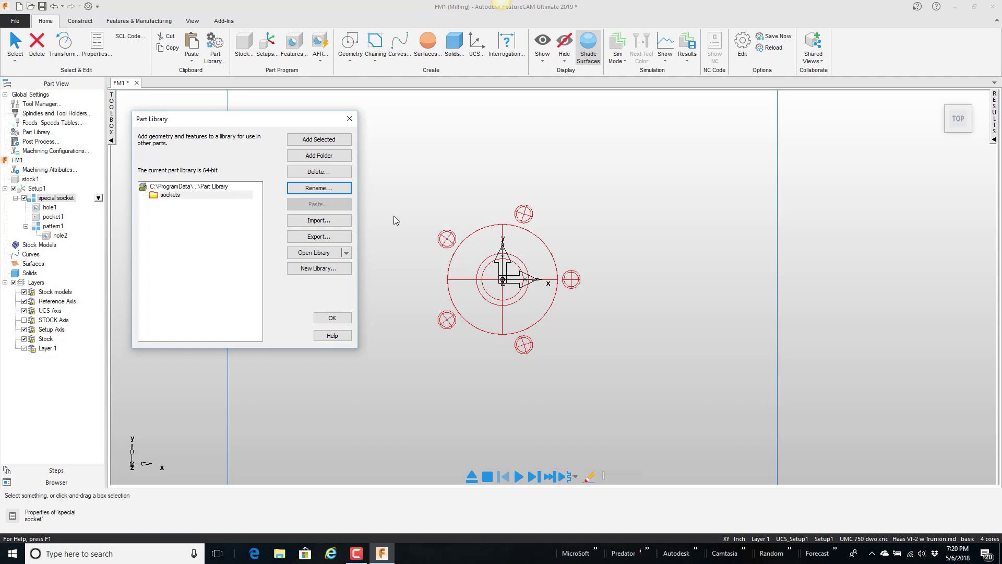
Step: Store the special socket group in the sockets folder and close the library
left_click_drag(262, 122, 328, 111)
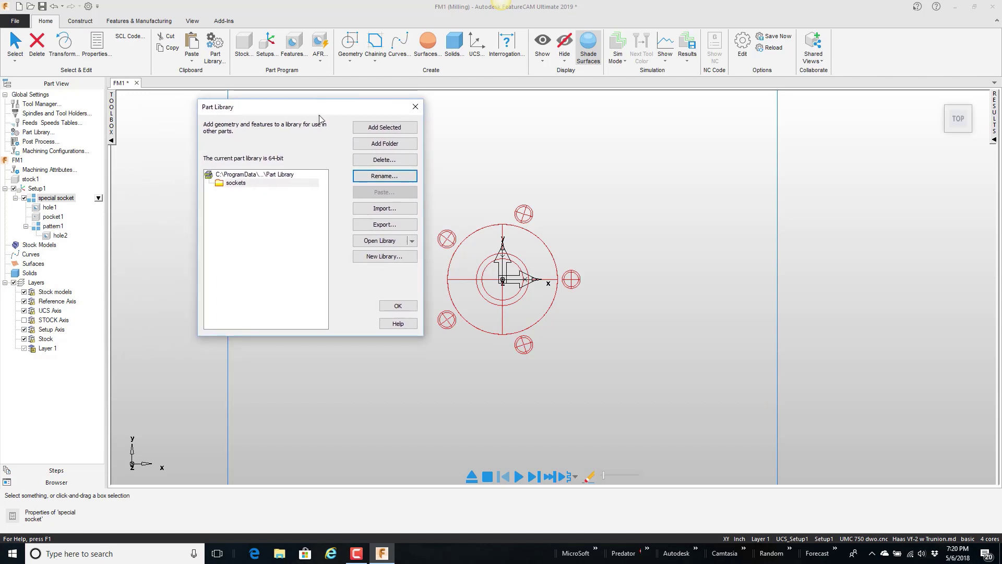
left_click(247, 183)
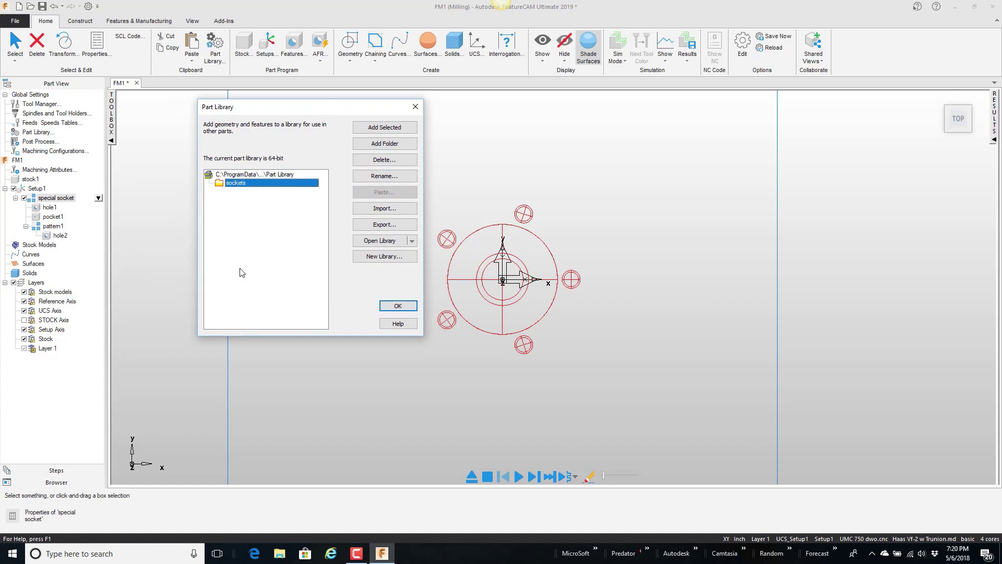
left_click(55, 198)
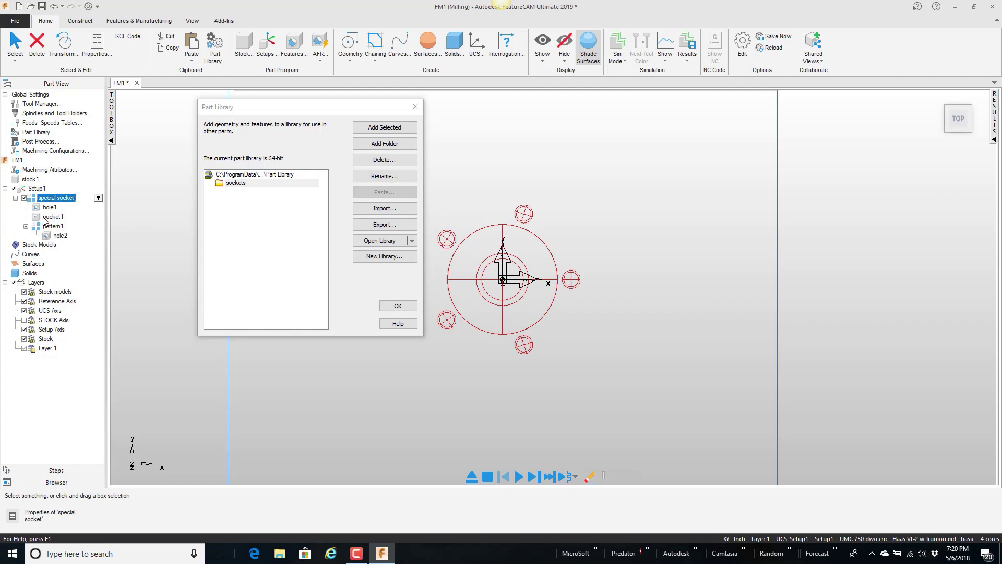
left_click(54, 199)
key("Return")
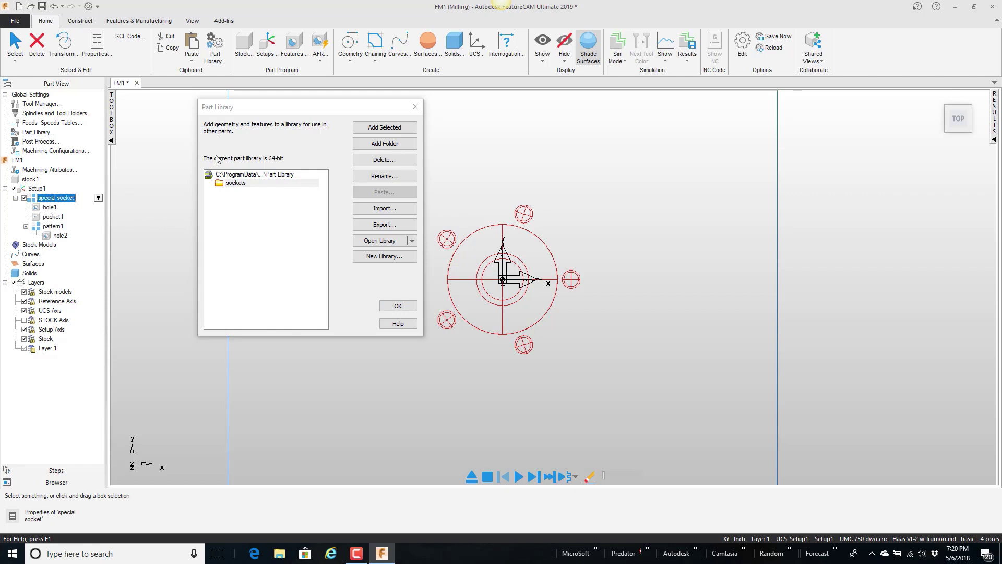
left_click(372, 125)
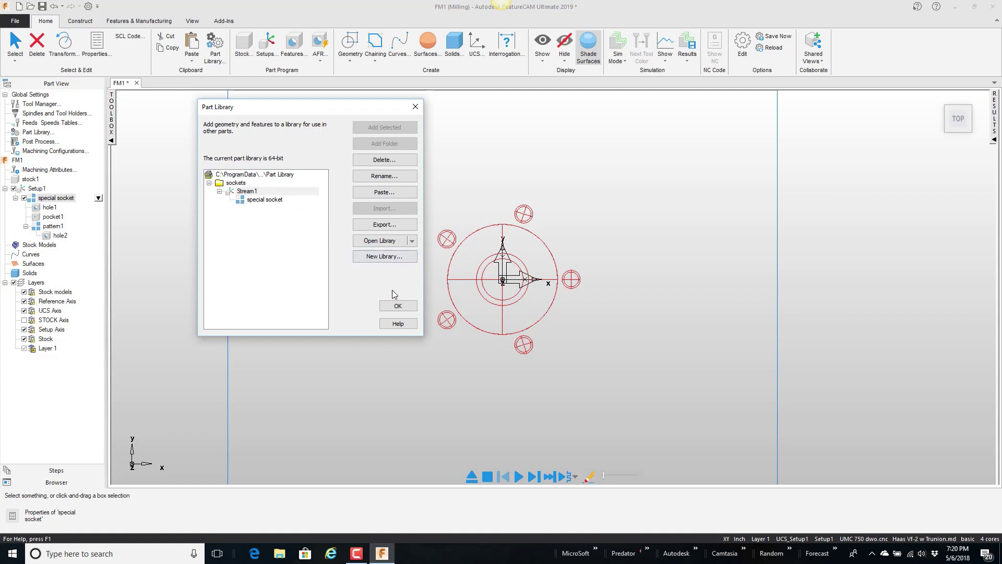
left_click(400, 307)
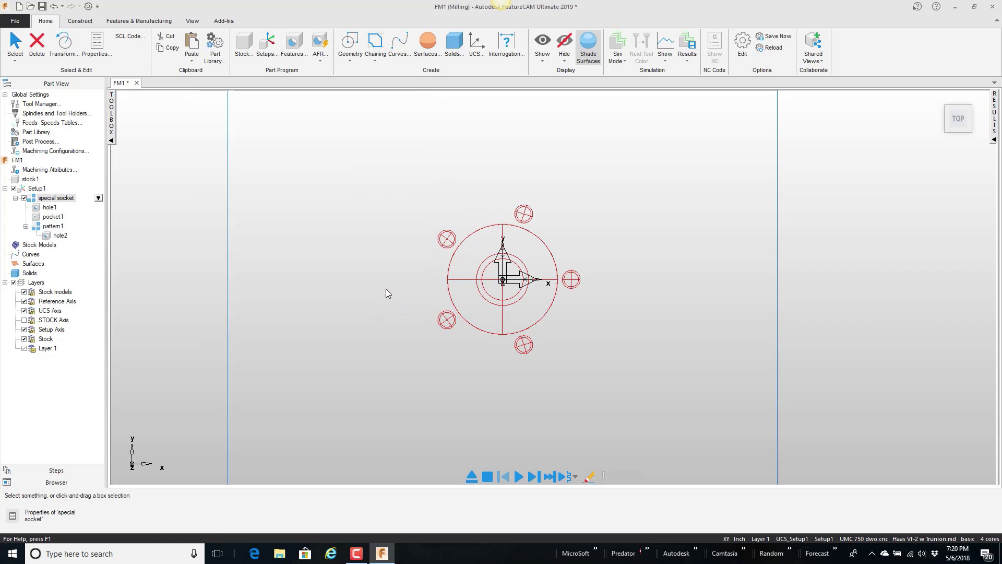
Step: Dissolve the special socket group and delete hole1, pocket1 and pattern1
scroll(386, 293, "down", 1)
left_click_drag(445, 204, 614, 347)
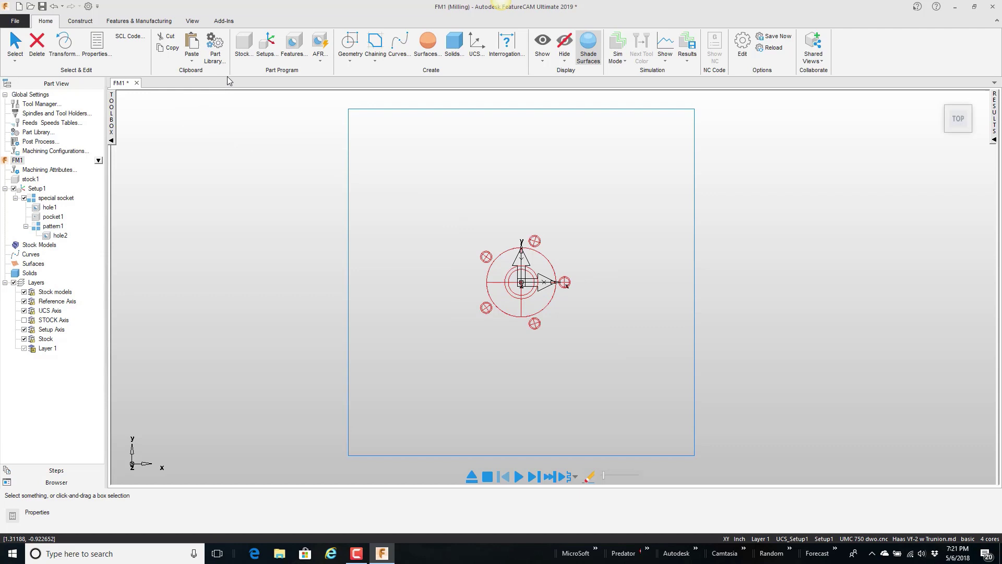
left_click(36, 46)
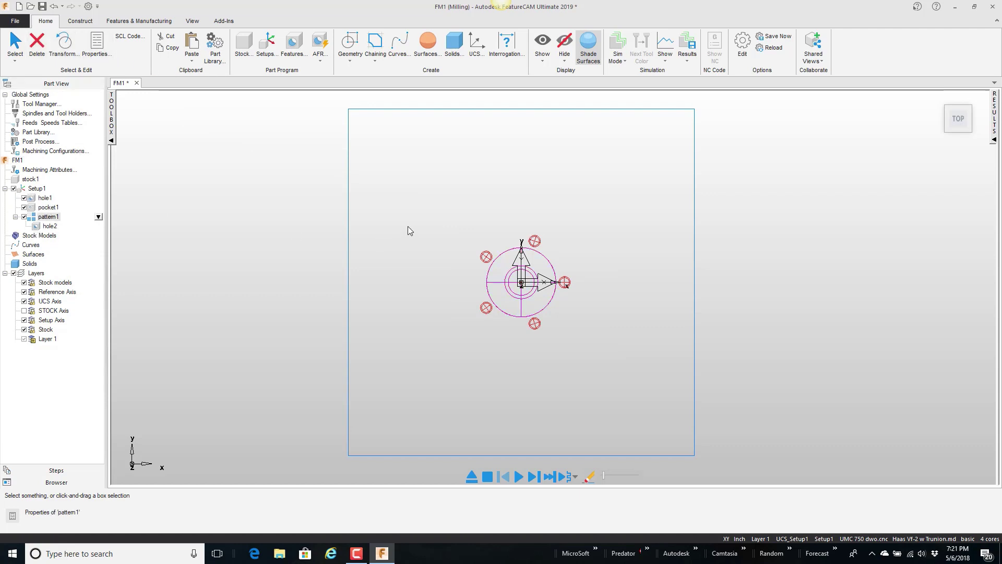
left_click_drag(447, 211, 604, 350)
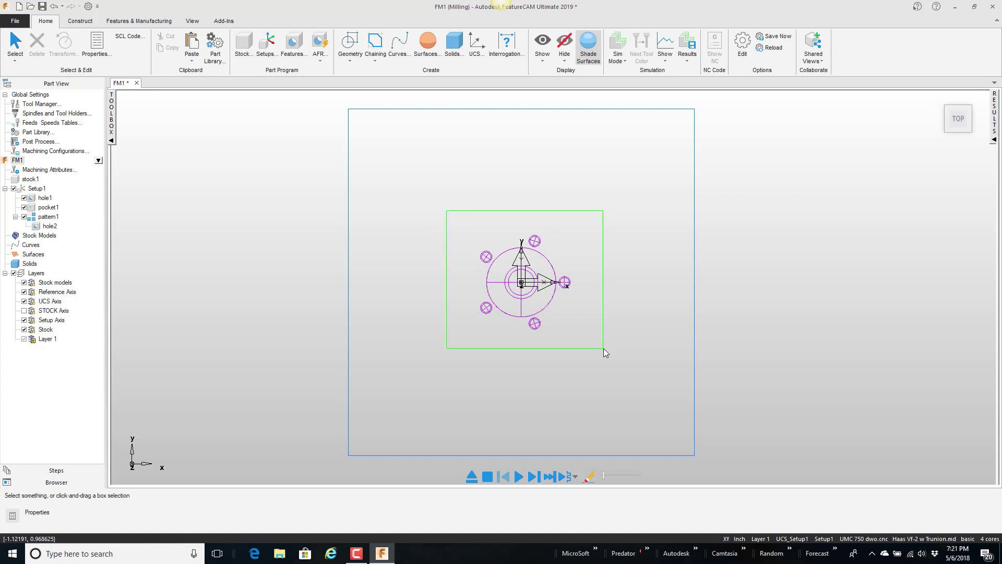
left_click(37, 46)
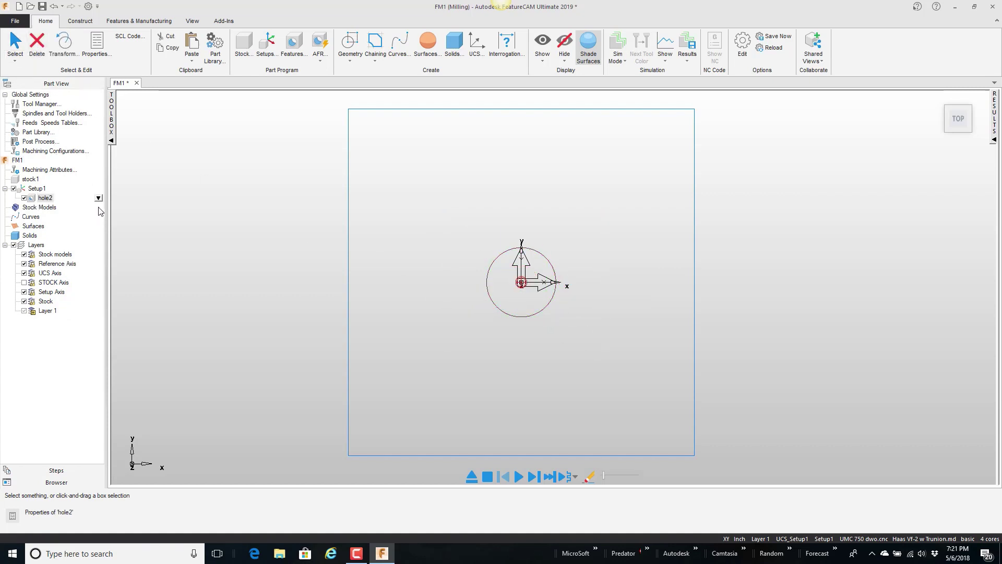
Step: Delete the leftover hole2 feature and its circle geometry
left_click(99, 199)
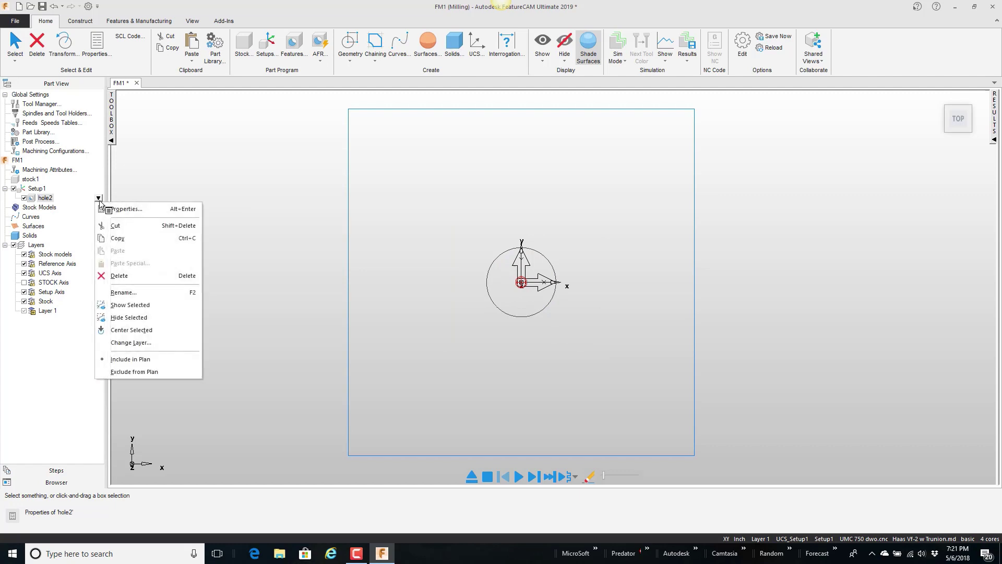
left_click(120, 276)
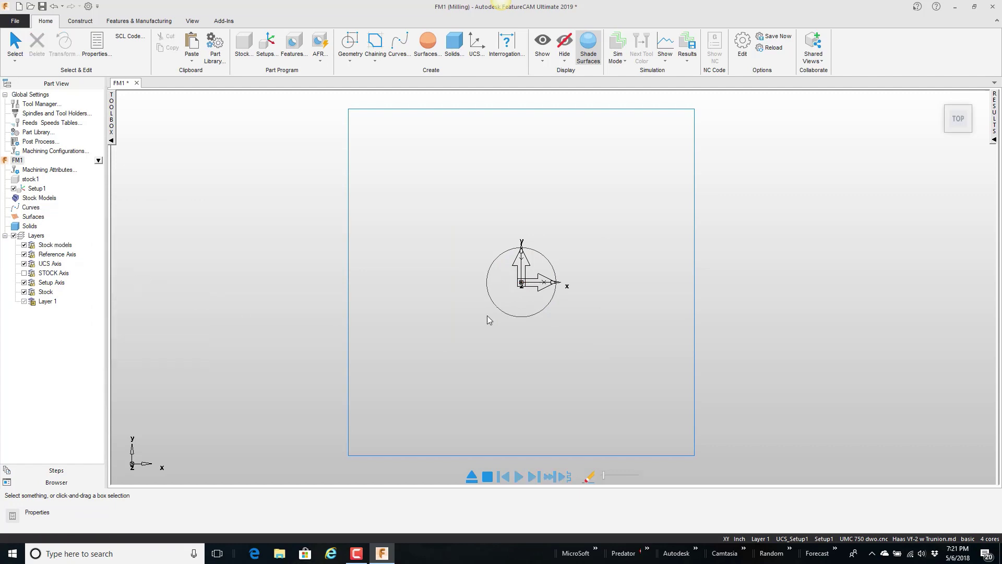
left_click(554, 316)
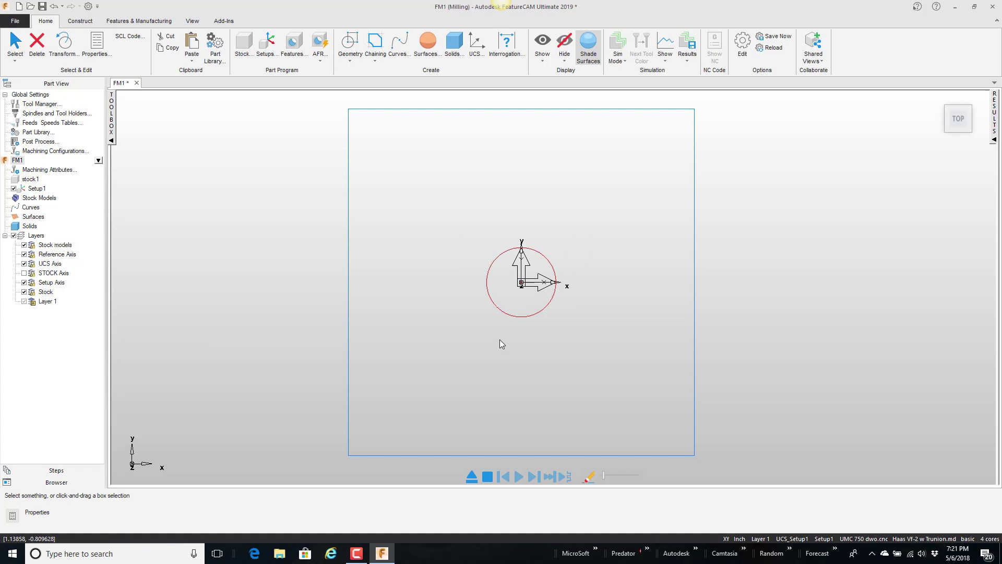
key("Delete")
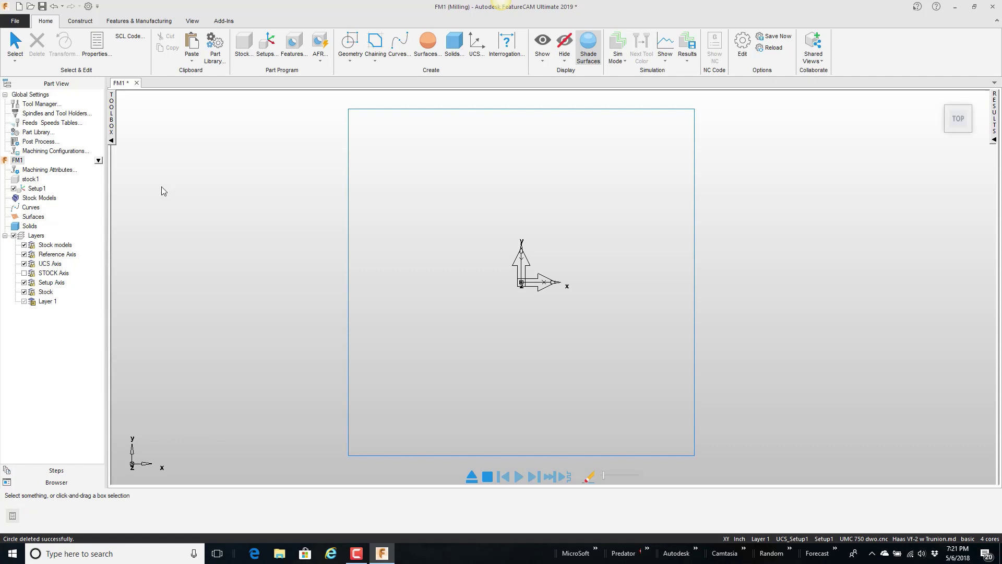
Step: Paste Stream1 from the Part Library into the current setup at a new location
left_click(214, 49)
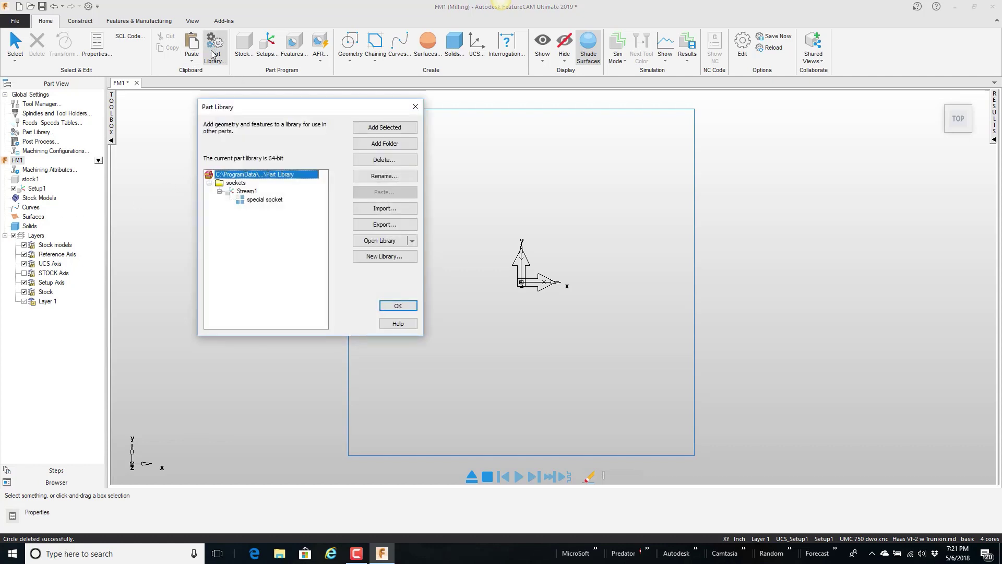
left_click(264, 201)
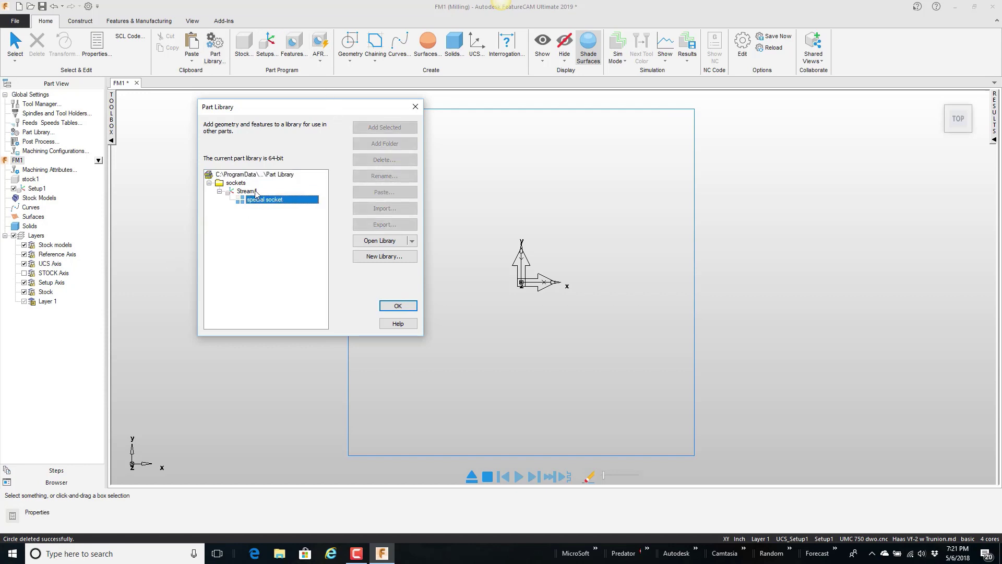
left_click(255, 191)
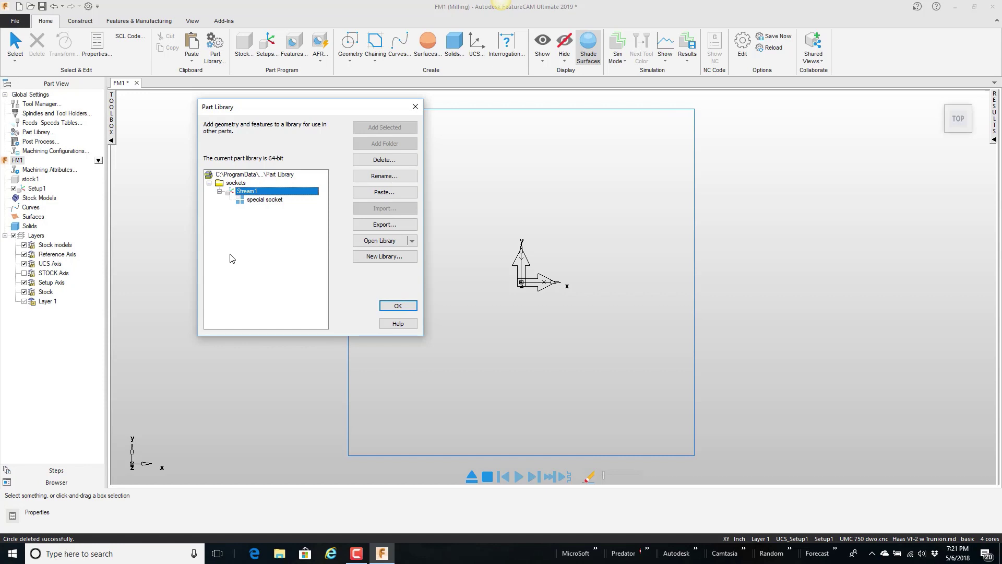
left_click(377, 192)
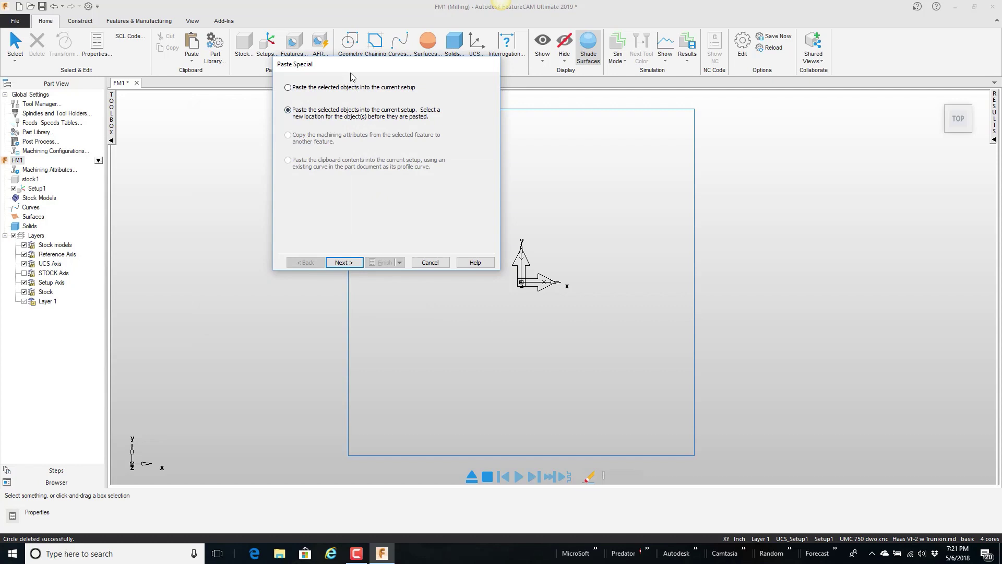
left_click_drag(350, 66, 236, 140)
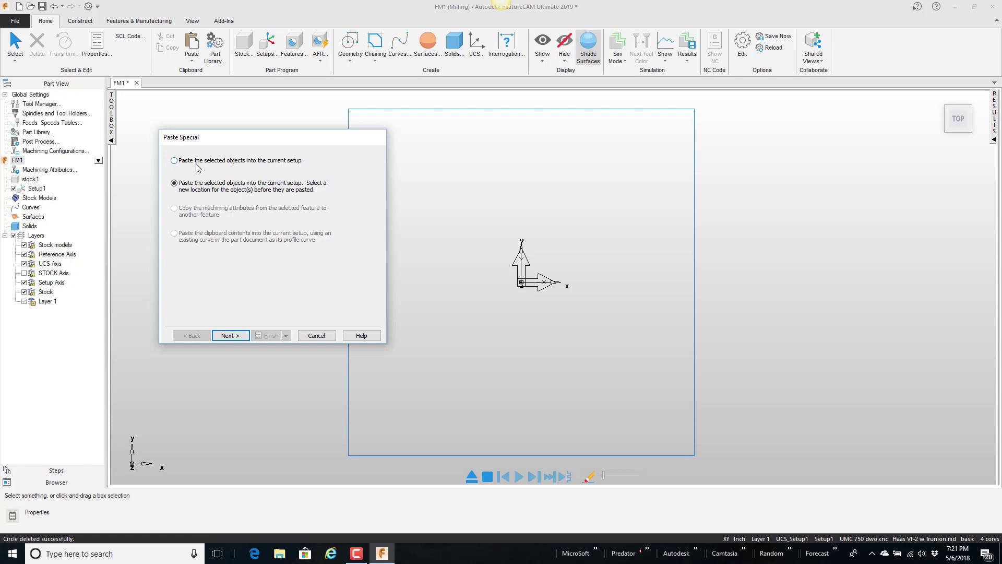
left_click(176, 161)
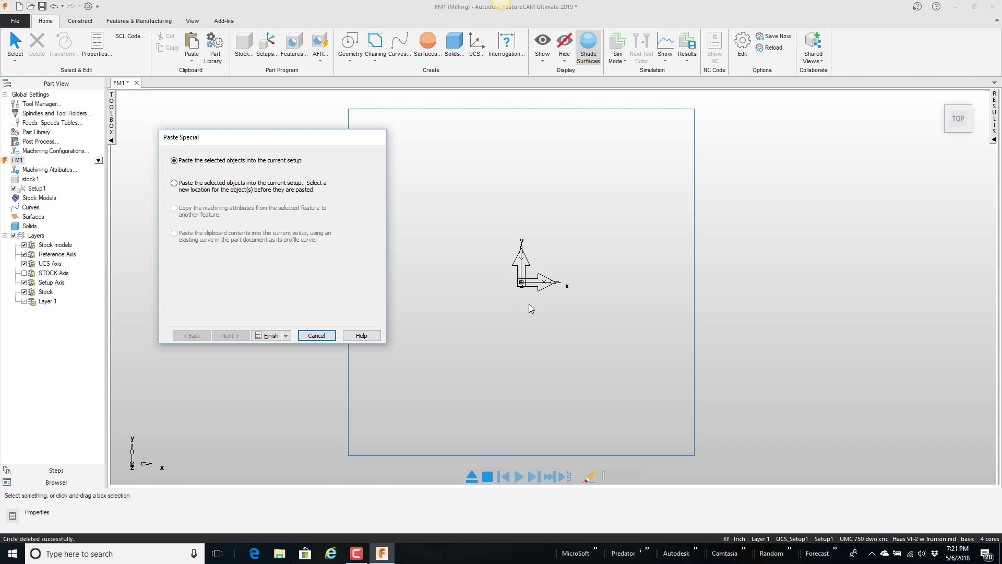
left_click(181, 183)
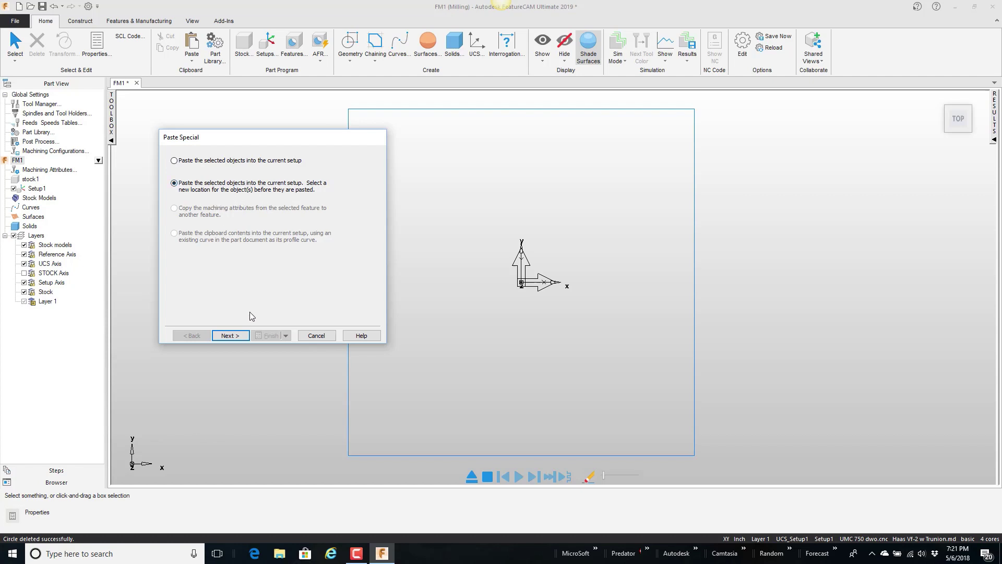
Step: Keep the origin reference and place special socket_1 near the stock's upper left
left_click(229, 336)
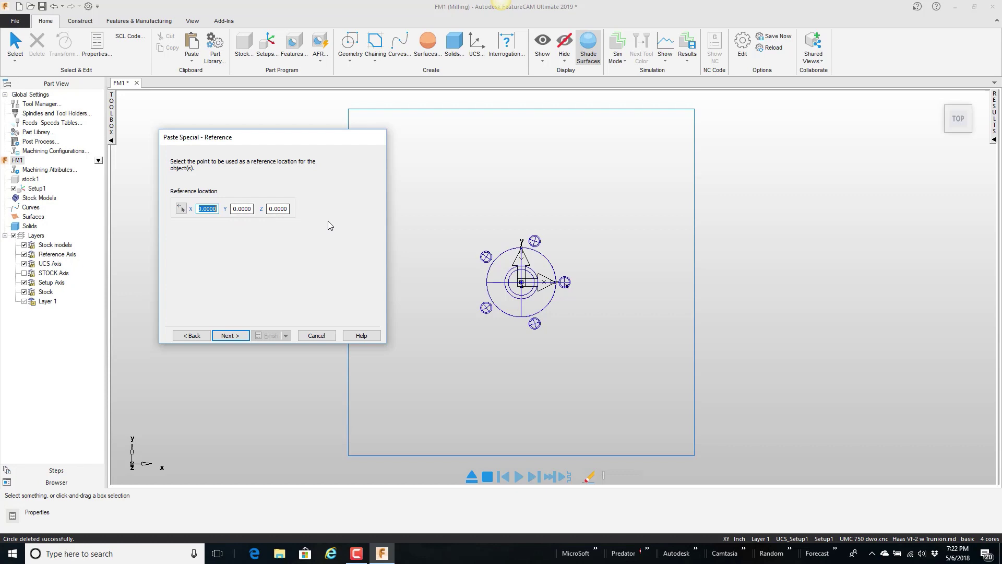
left_click(240, 336)
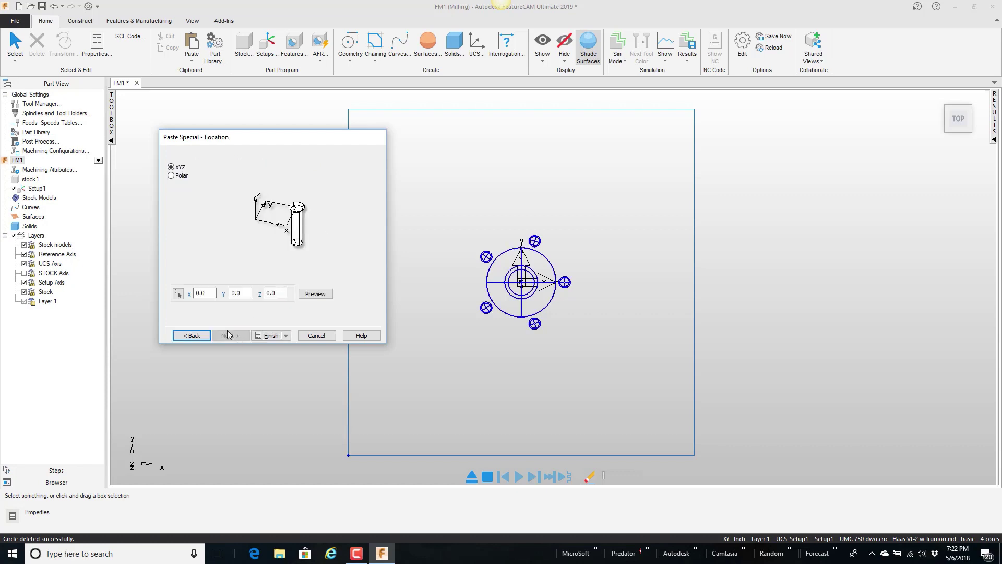
left_click(178, 293)
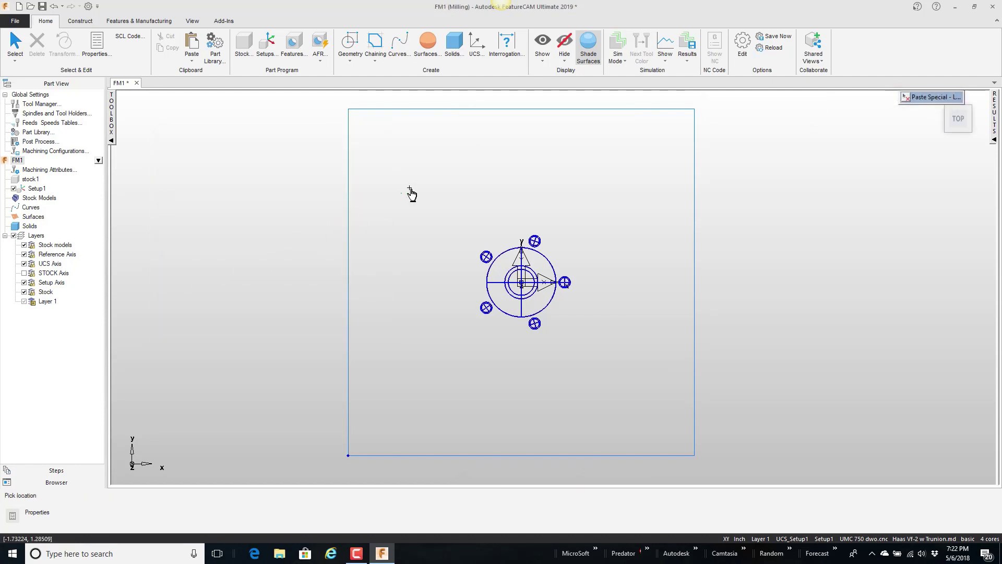
left_click(428, 173)
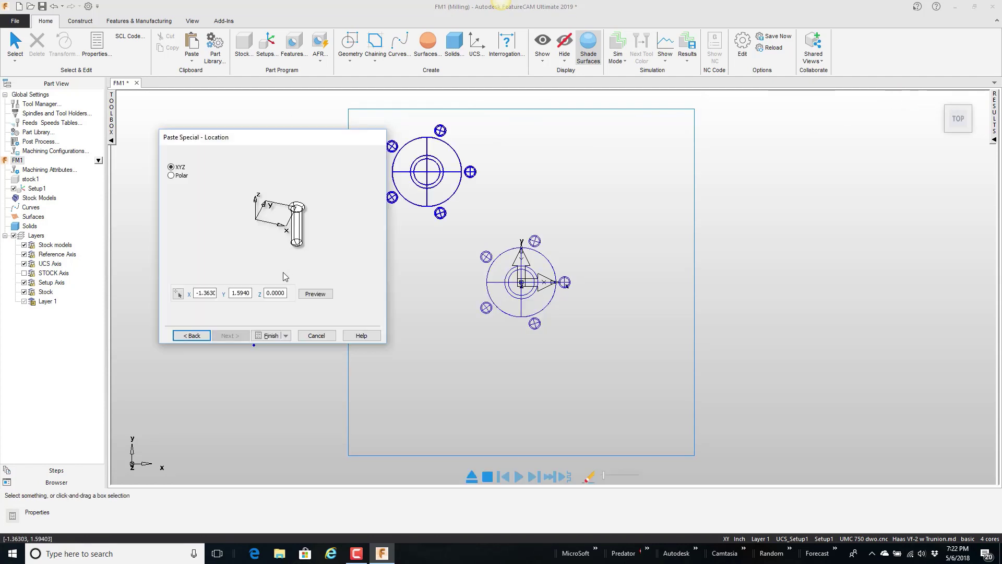
left_click(268, 336)
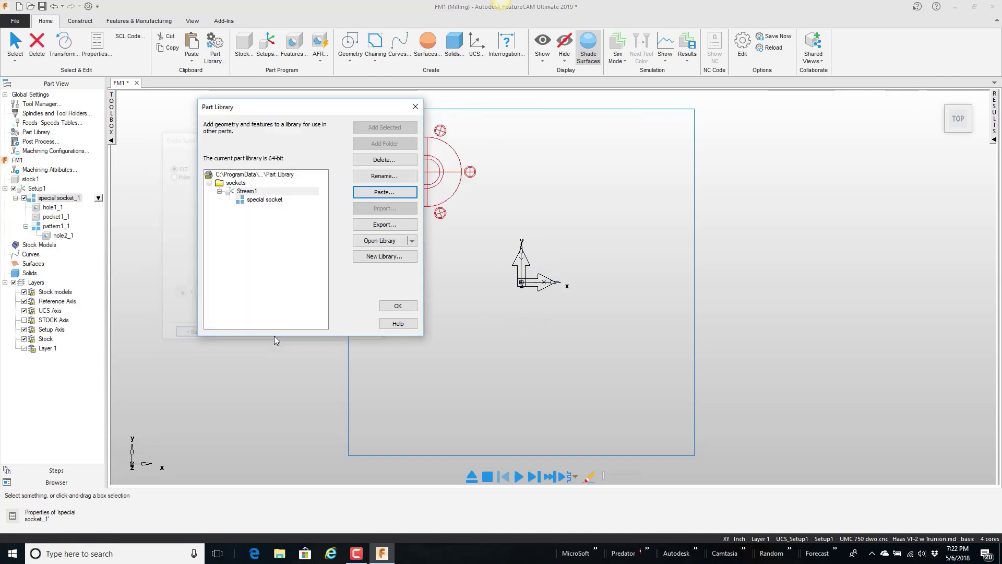
left_click(398, 306)
left_click(329, 175)
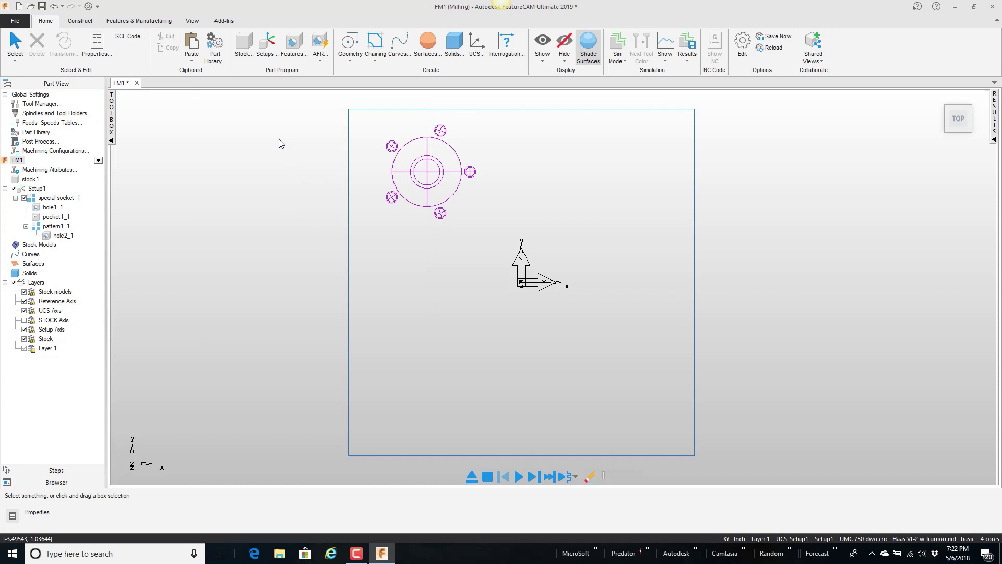
Step: Paste Stream1 again as special socket_2 at a point near the stock's lower right
left_click(216, 50)
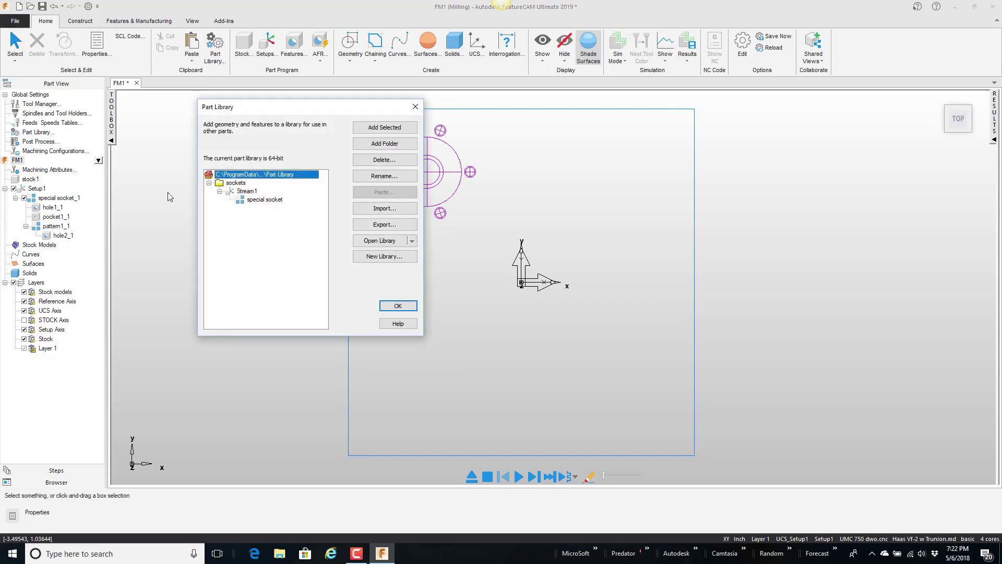
left_click(247, 191)
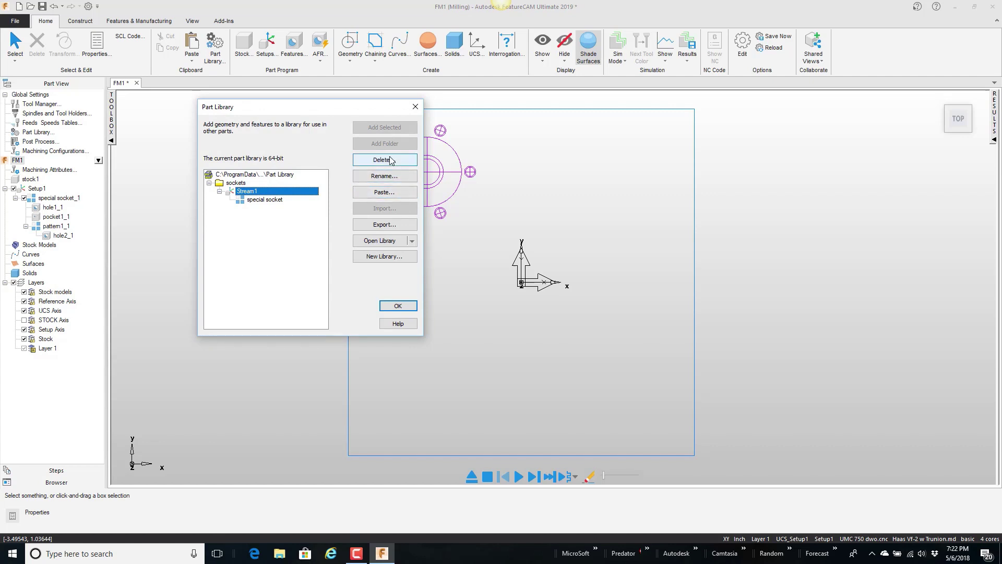
left_click(389, 192)
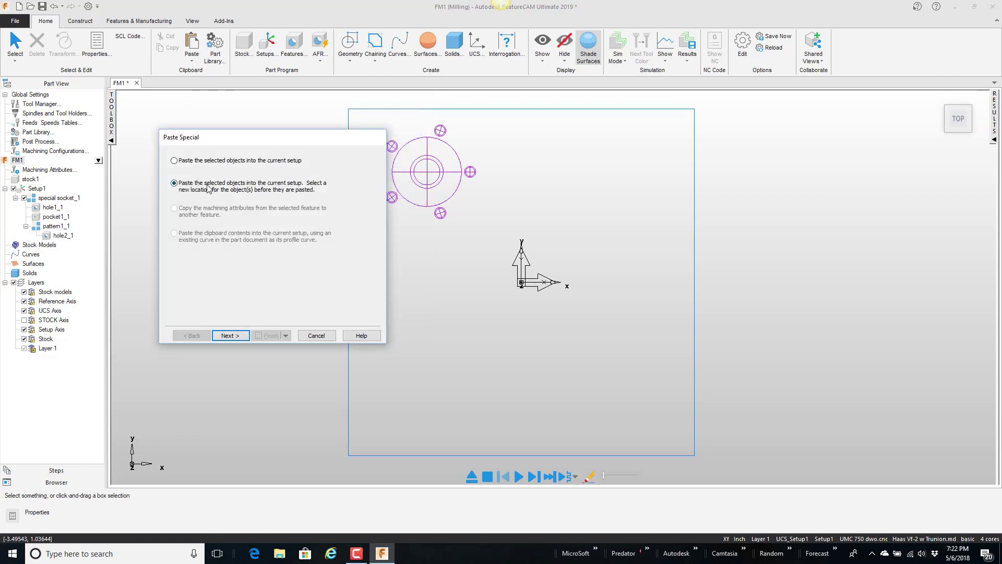
left_click(231, 336)
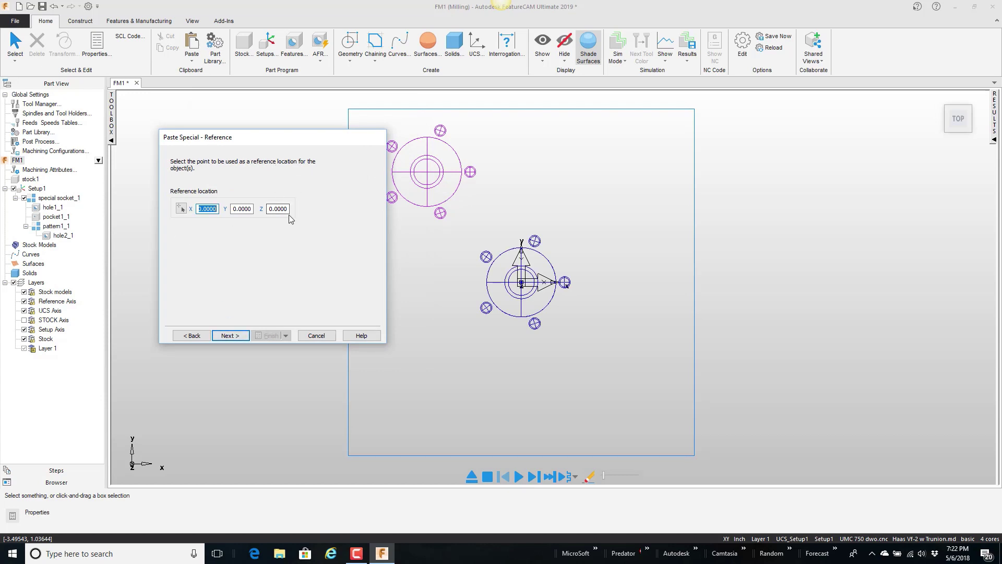
left_click(238, 336)
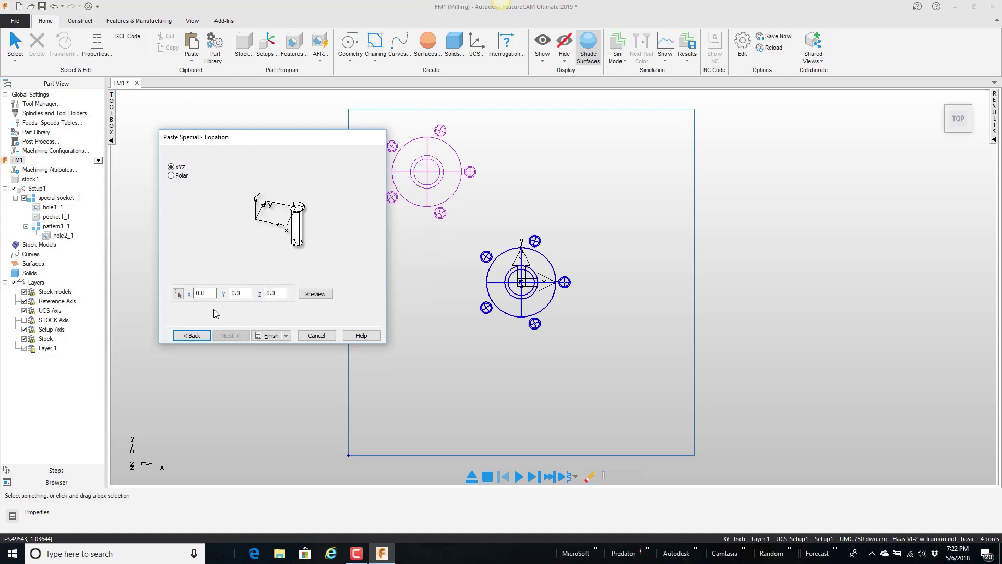
left_click(178, 293)
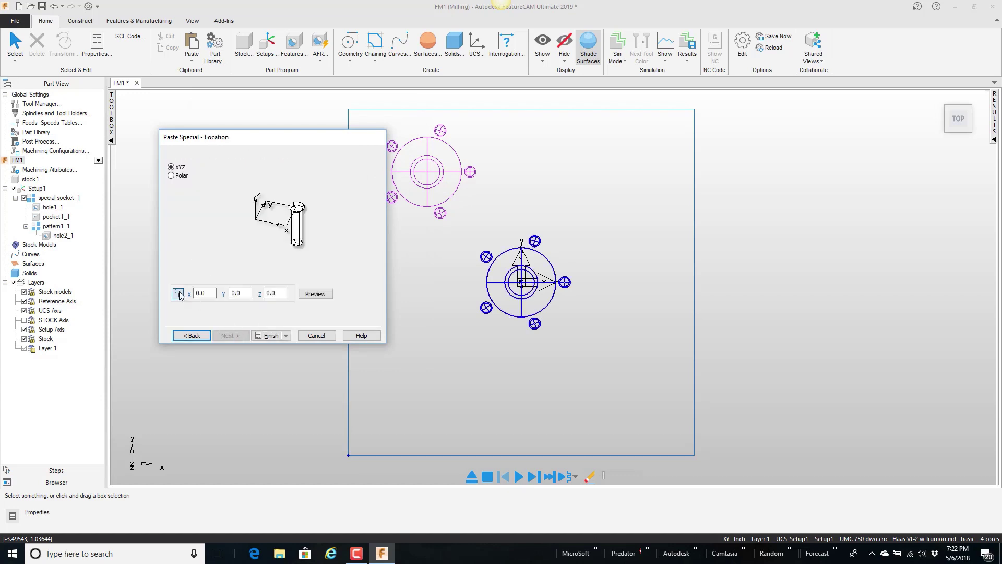
left_click(617, 387)
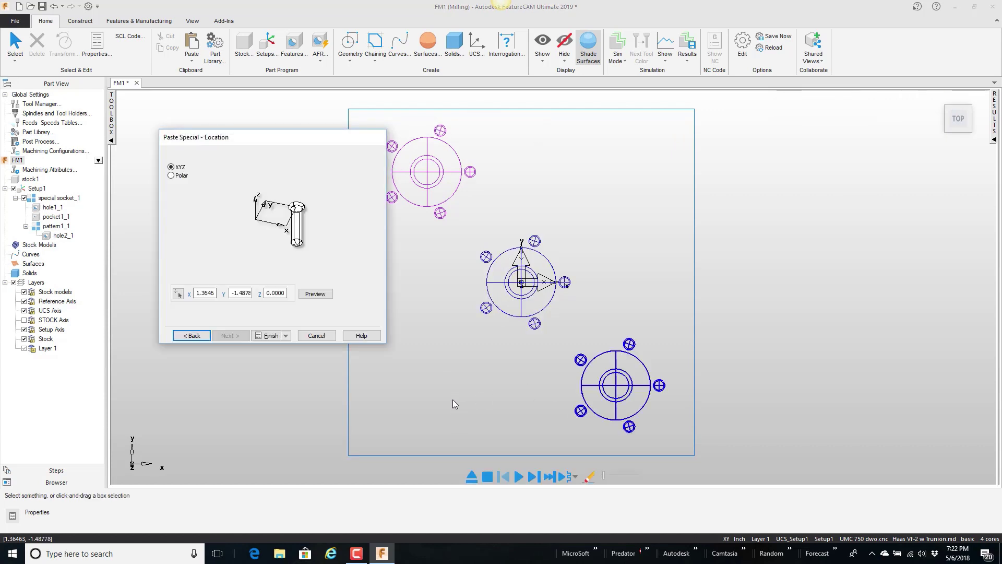
left_click(266, 335)
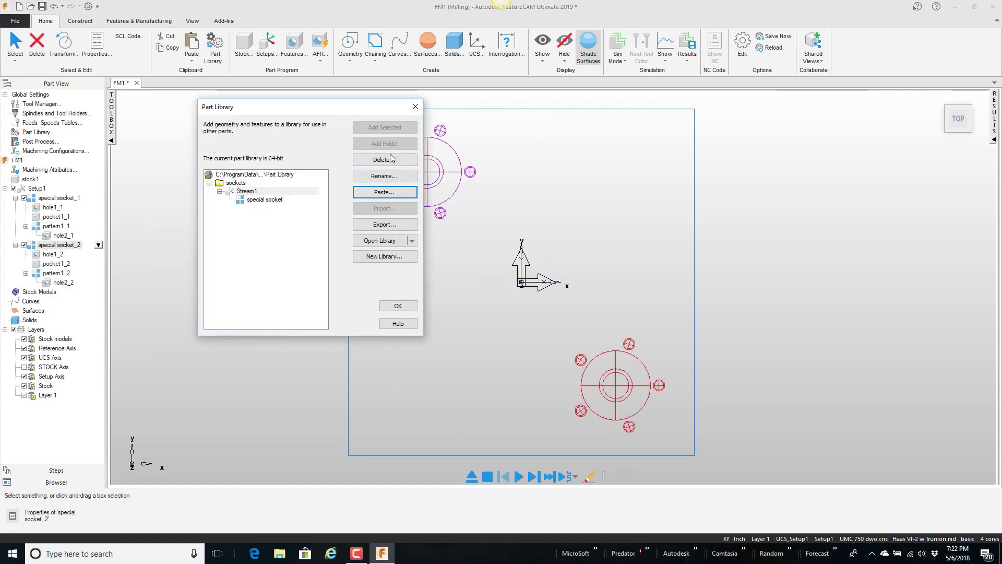
left_click(410, 308)
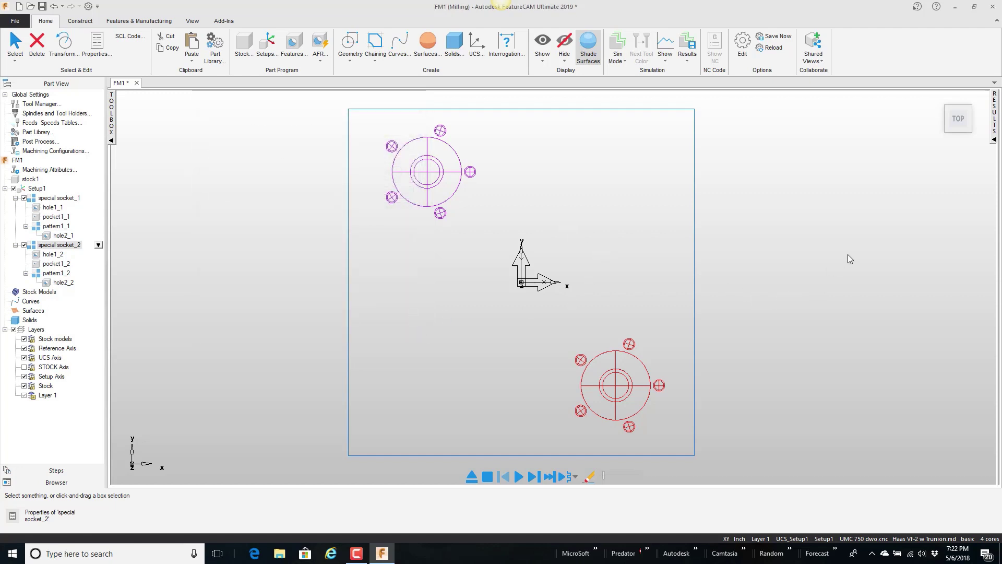
left_click(995, 141)
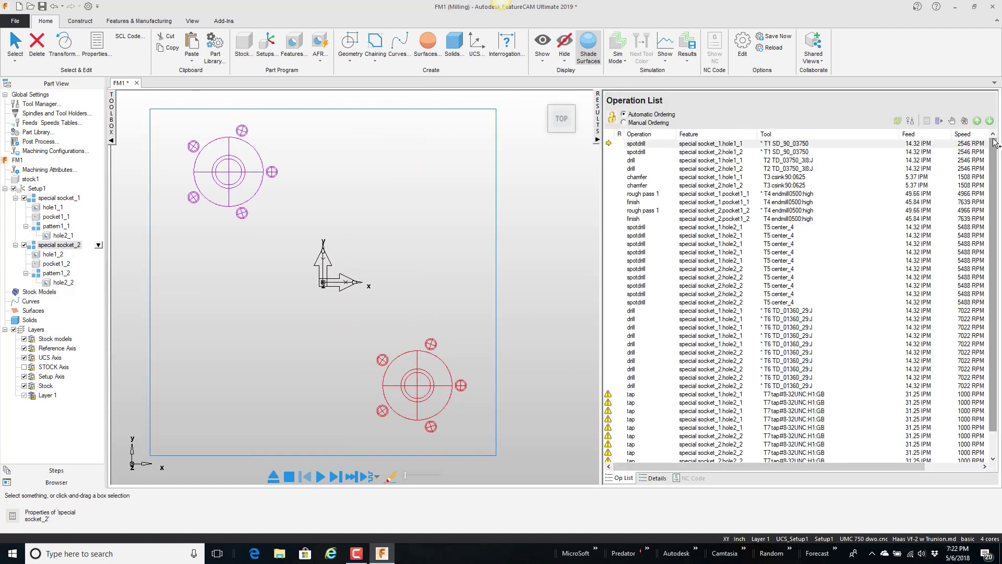